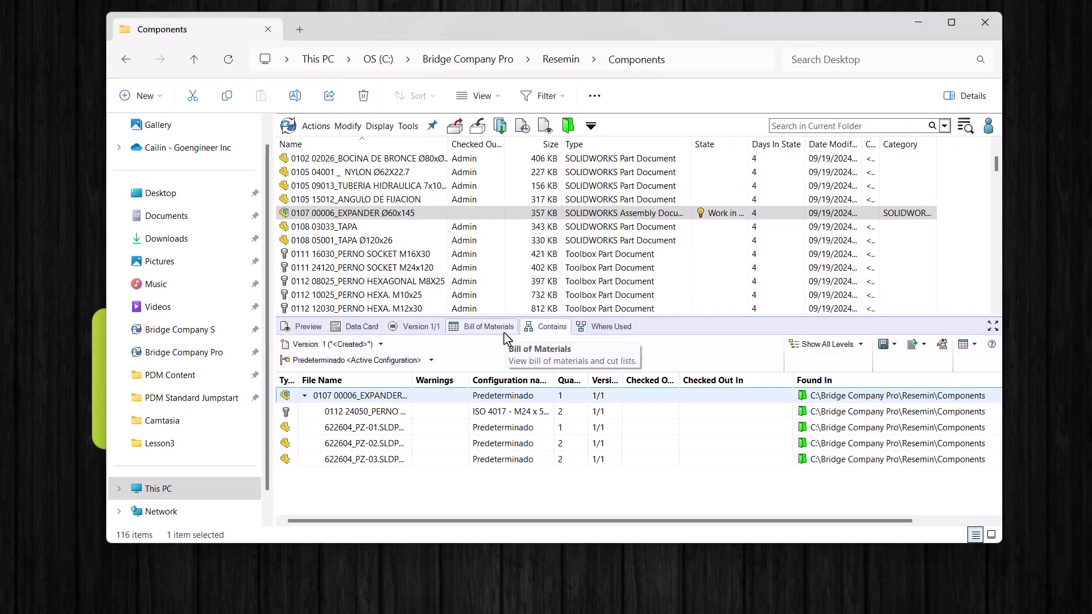
Step: Show the data card for the selected EXPANDER assembly in the vault's preview pane
click(362, 333)
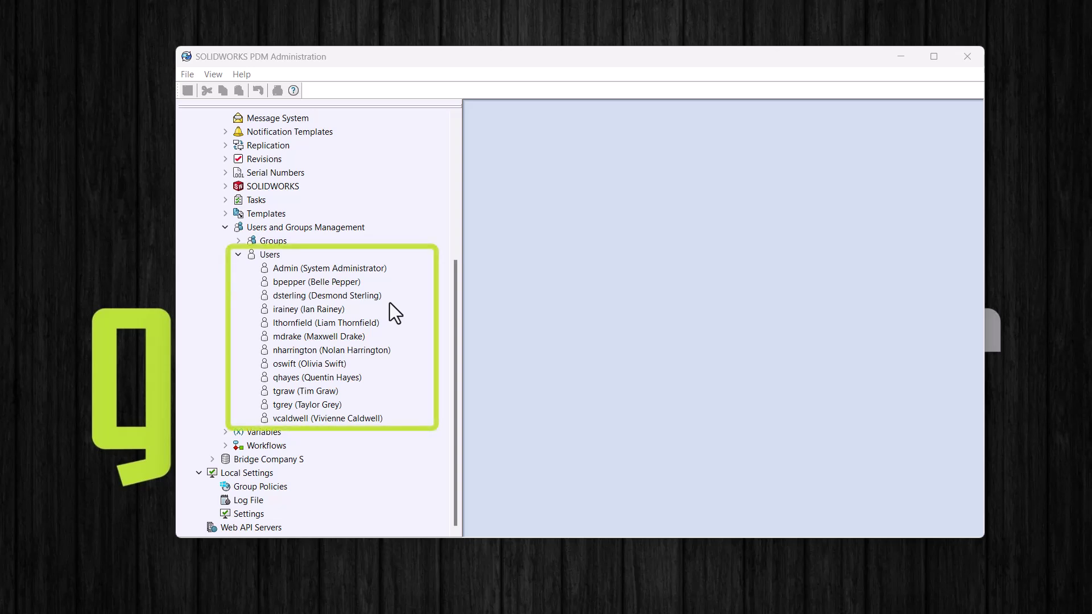
Step: Collapse the vault tree to the server level listing Bridge Company Pro and Bridge Company S
click(276, 256)
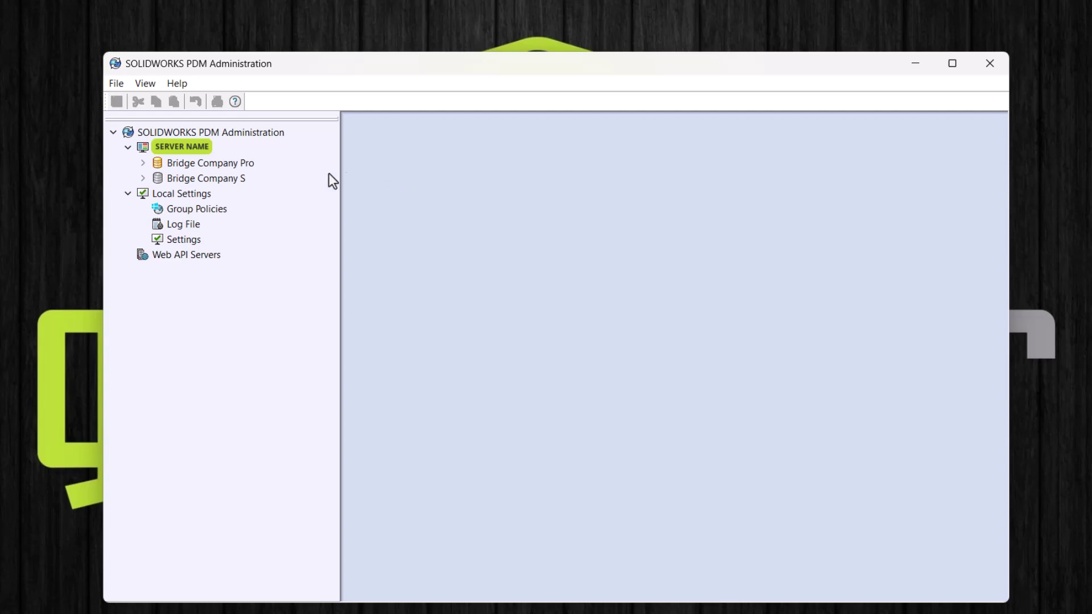
Step: Log in to Bridge Company Pro and expand Users and Groups Management to show its eleven users
double_click(233, 164)
text(****)
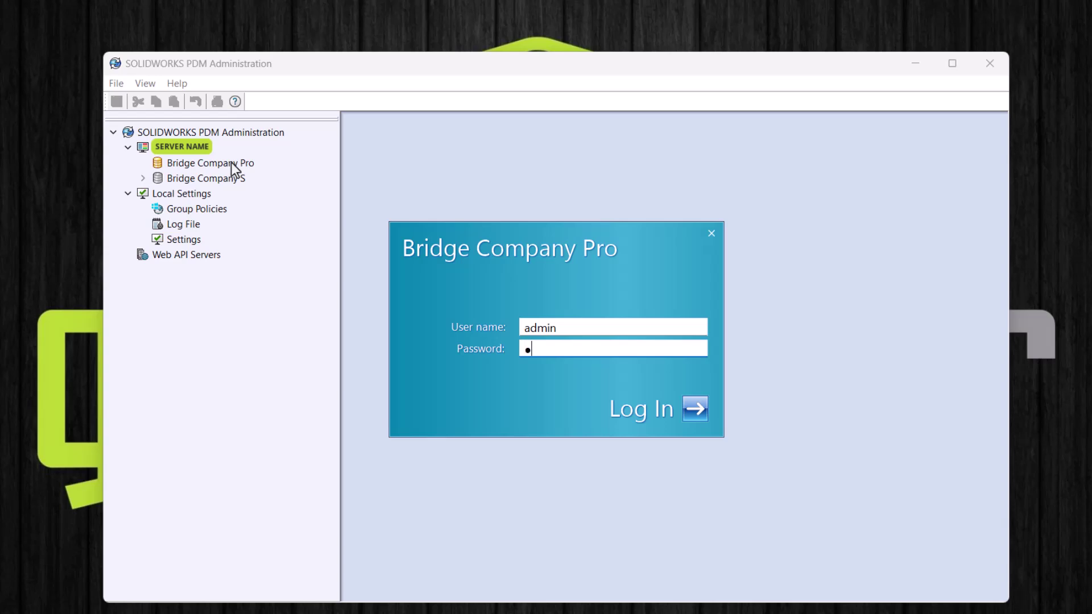
key(Return)
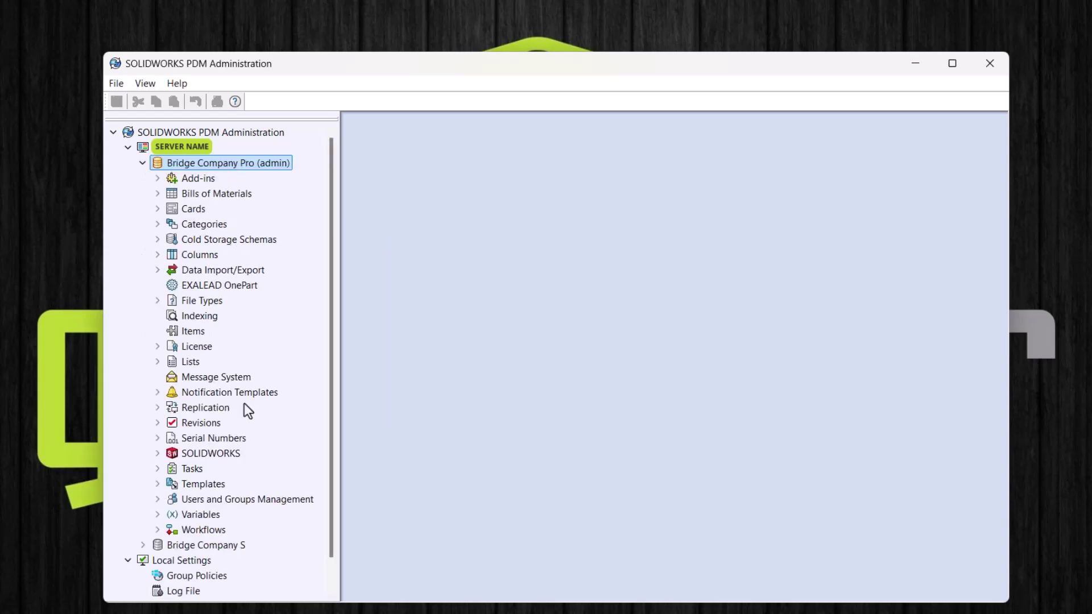
click(157, 499)
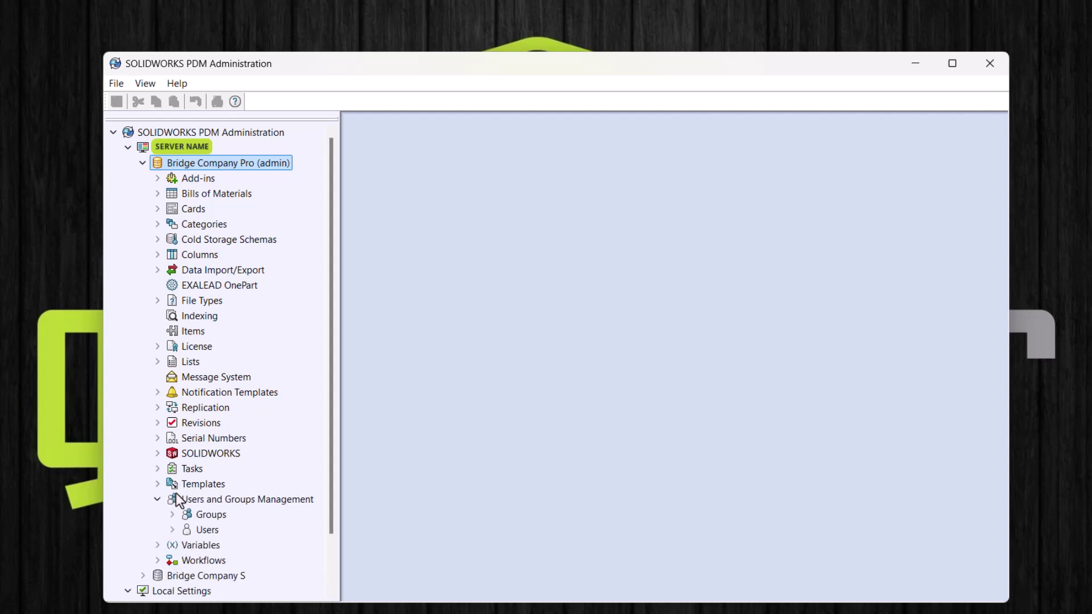
scroll(177, 500, down, 2)
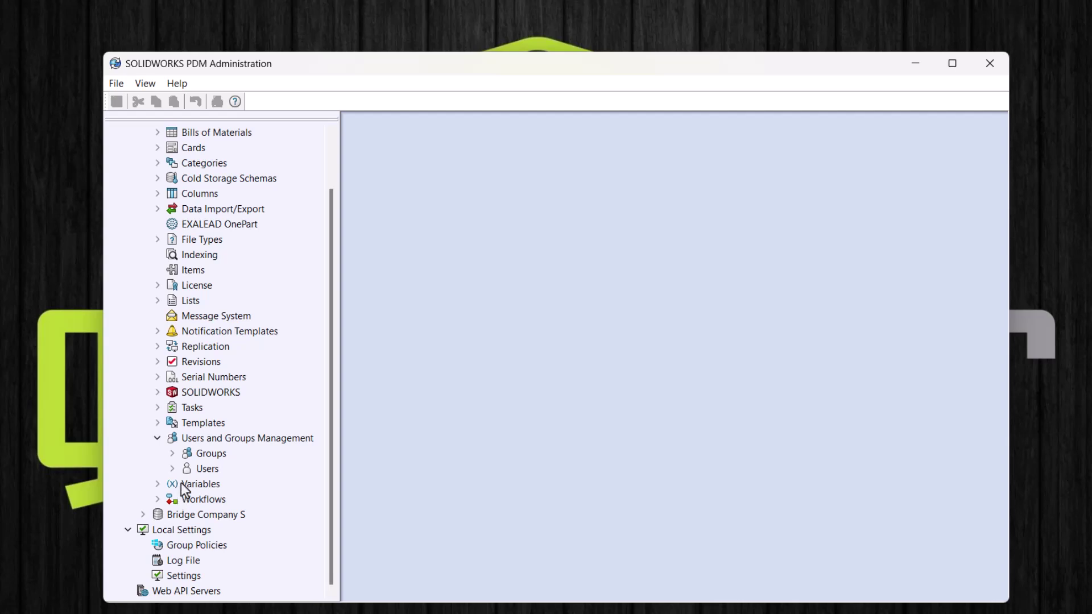
click(173, 469)
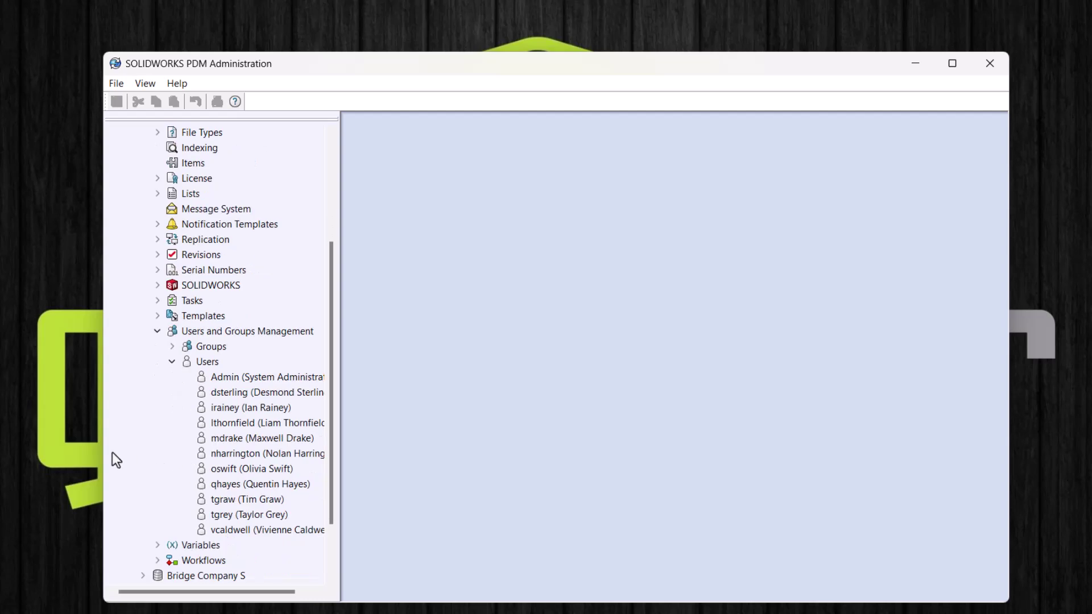
Step: Start a new SOLIDWORKS PDM user from the Users menu and enter the new user's login name
right_click(213, 363)
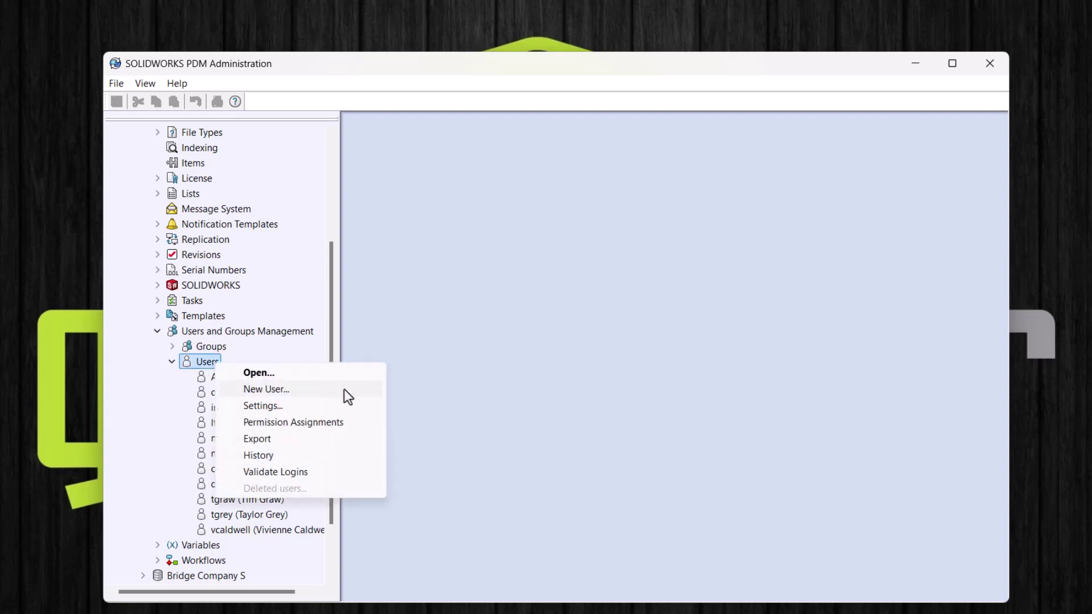
click(344, 389)
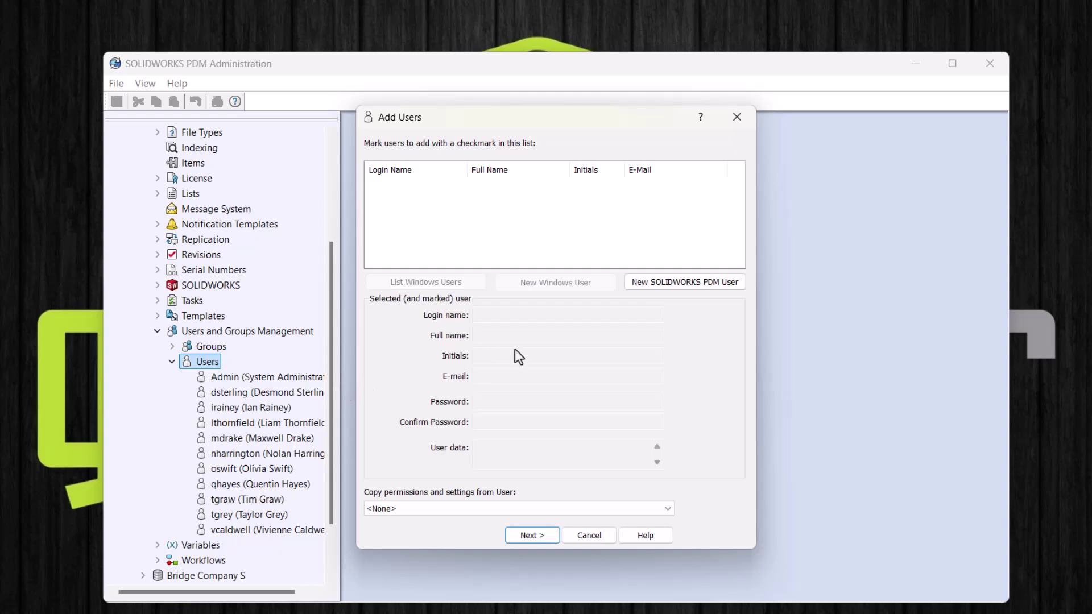
click(633, 287)
text(b)
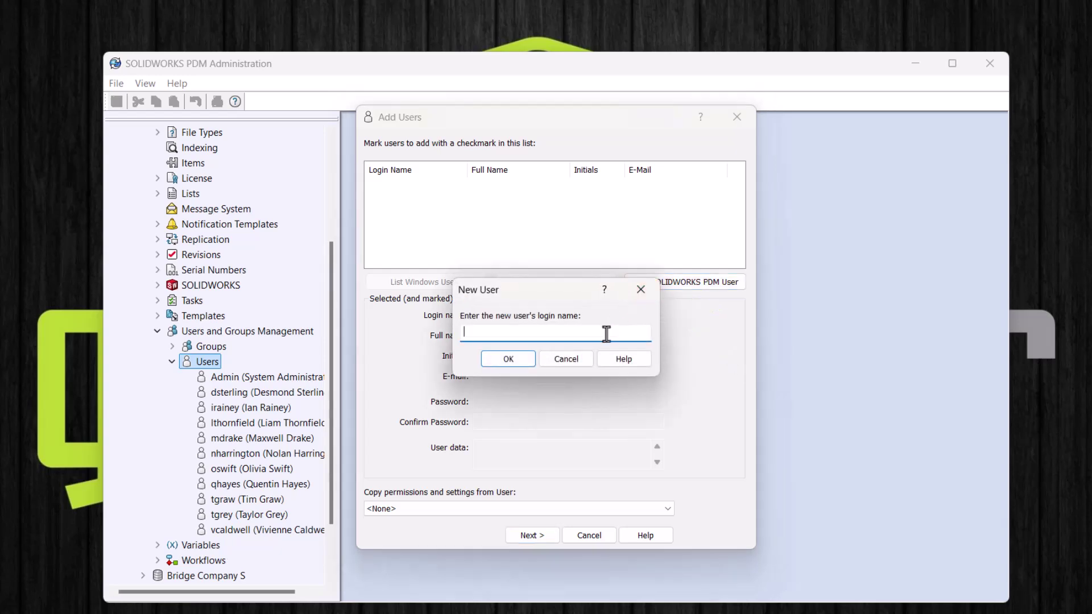
text(pepper)
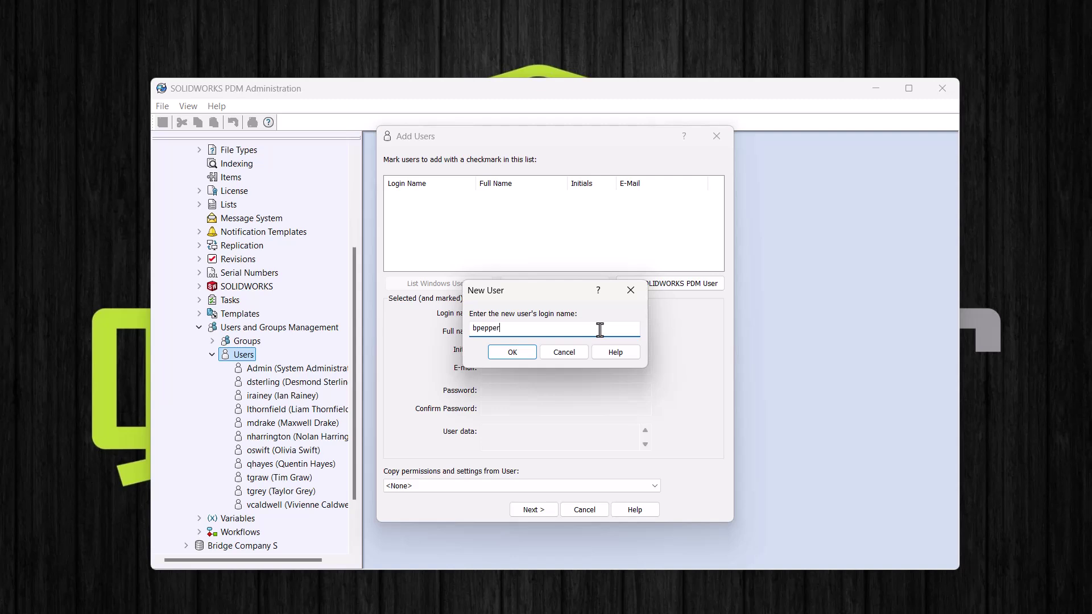
Step: Confirm the login name and enter the user's full name, e-mail address and password twice
click(511, 352)
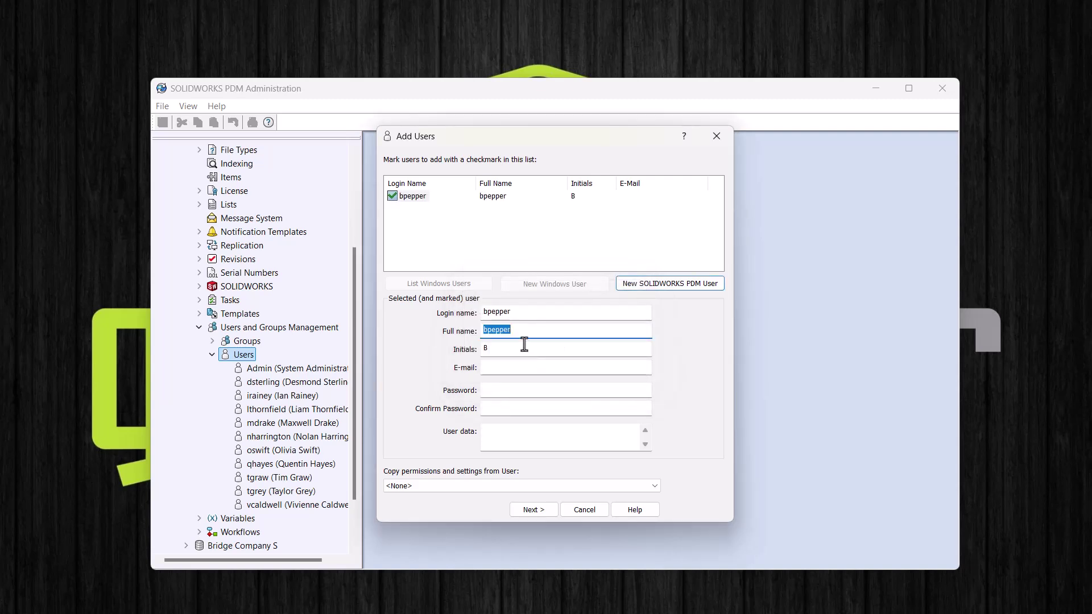
text(Belle Pepper)
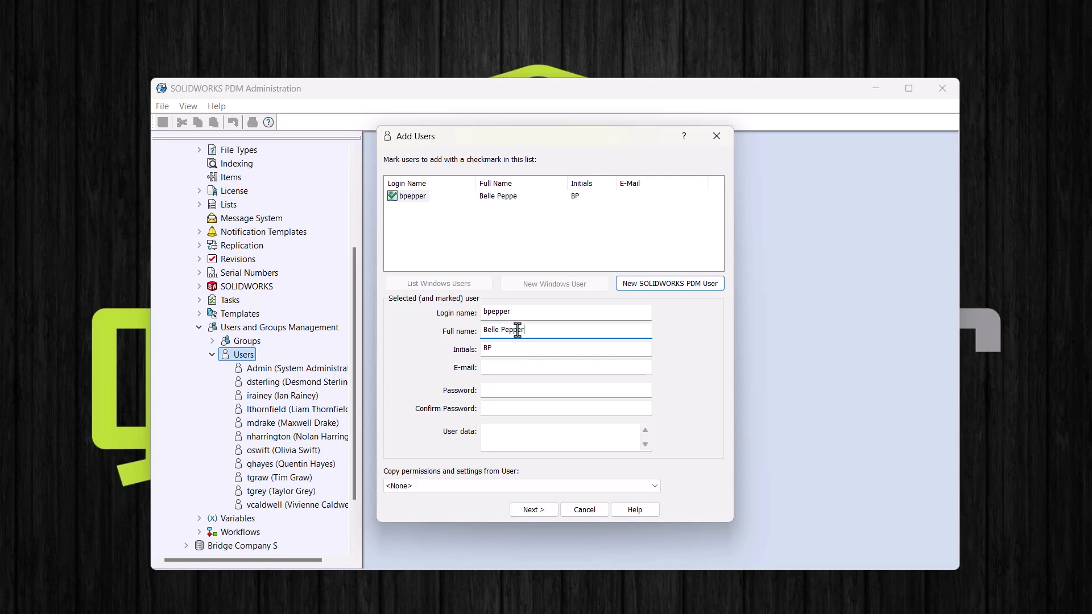
click(513, 367)
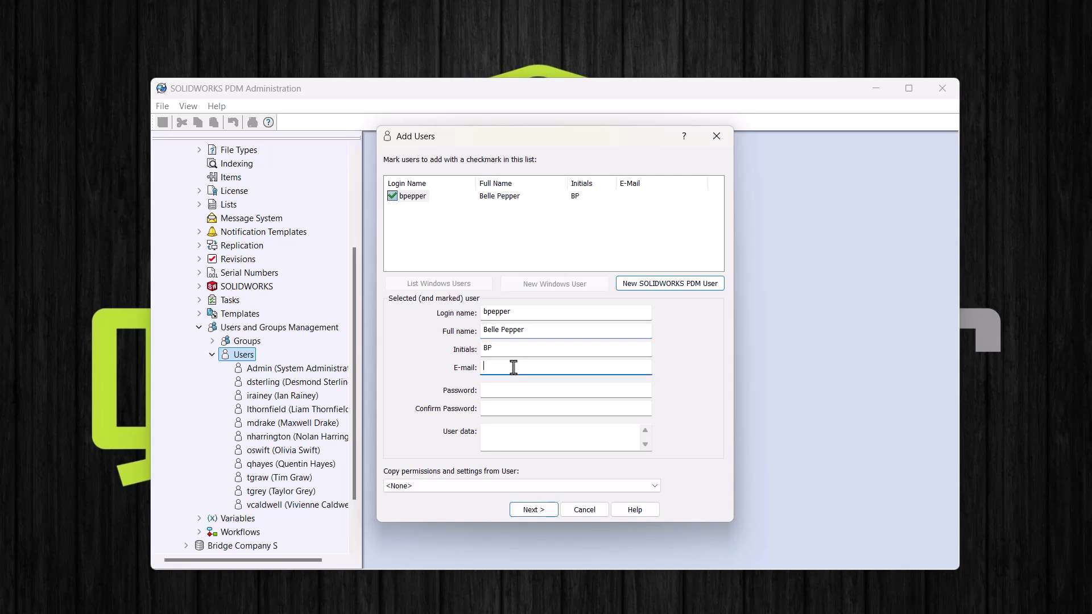
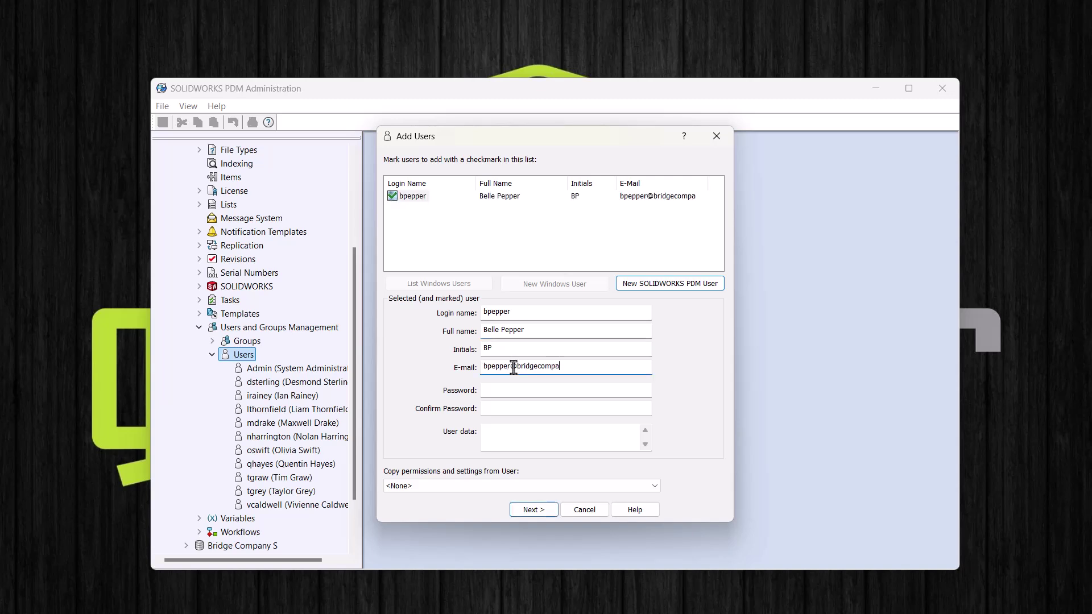
click(538, 392)
text(•••••••)
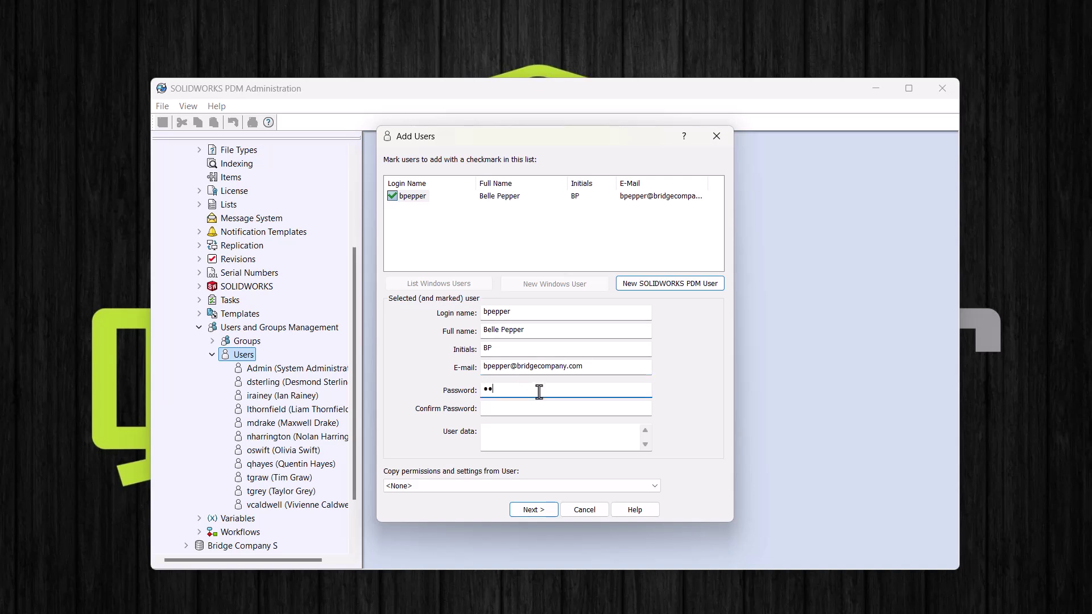
text(•)
key(Tab)
text(•••••)
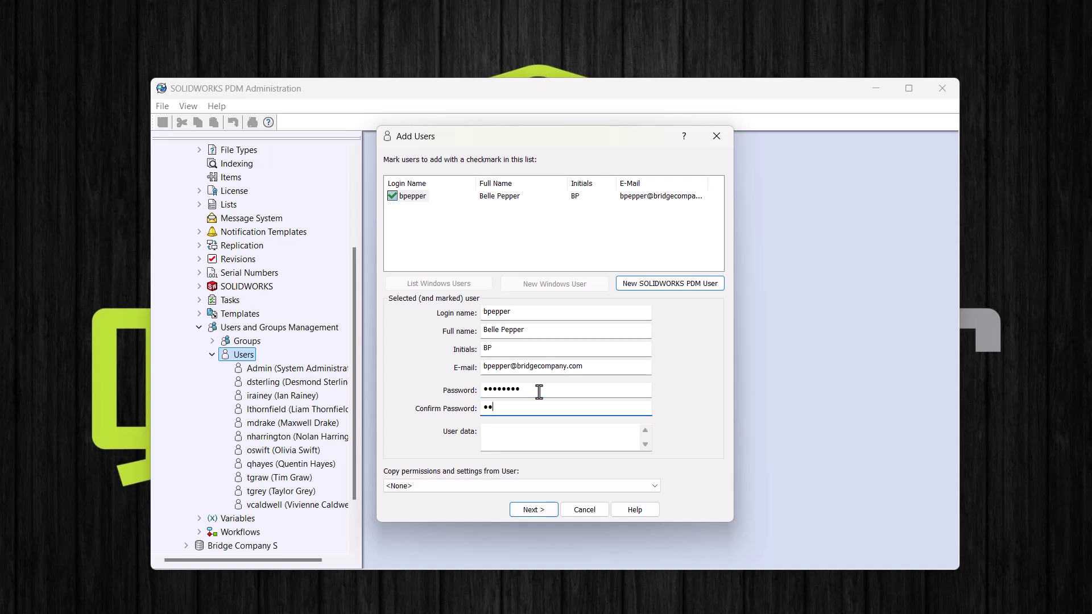
text(•••)
Step: Leave Copy permissions at <None> and continue to the user's properties
click(655, 486)
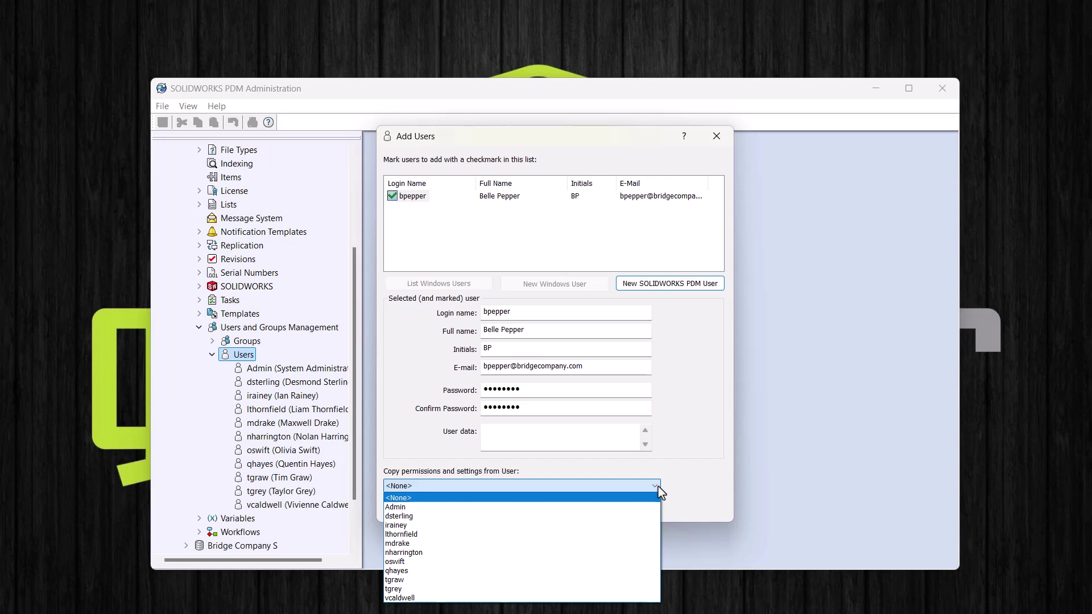
click(683, 492)
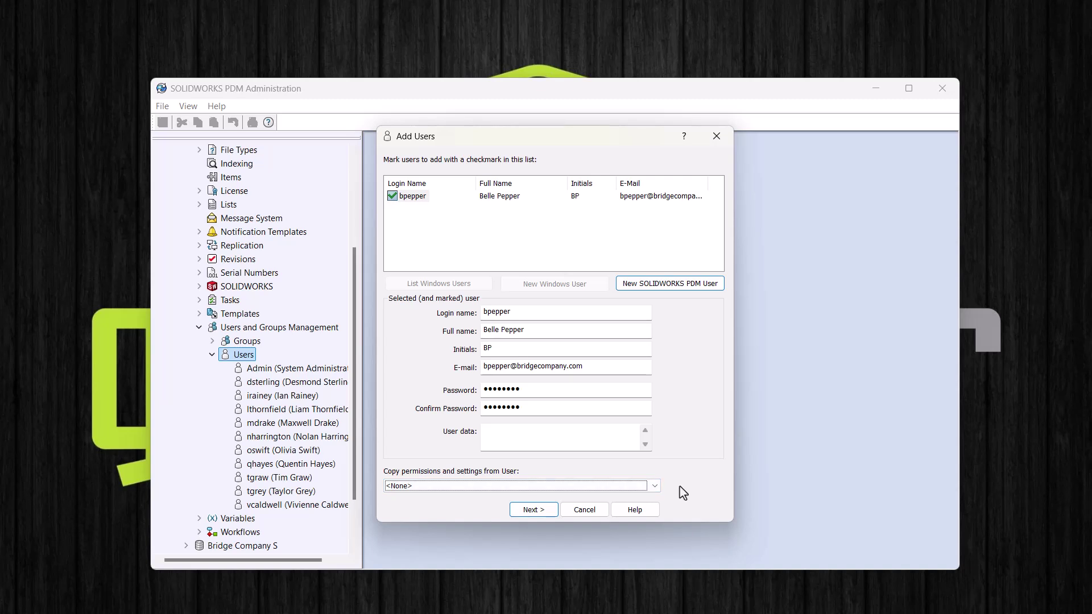
click(533, 511)
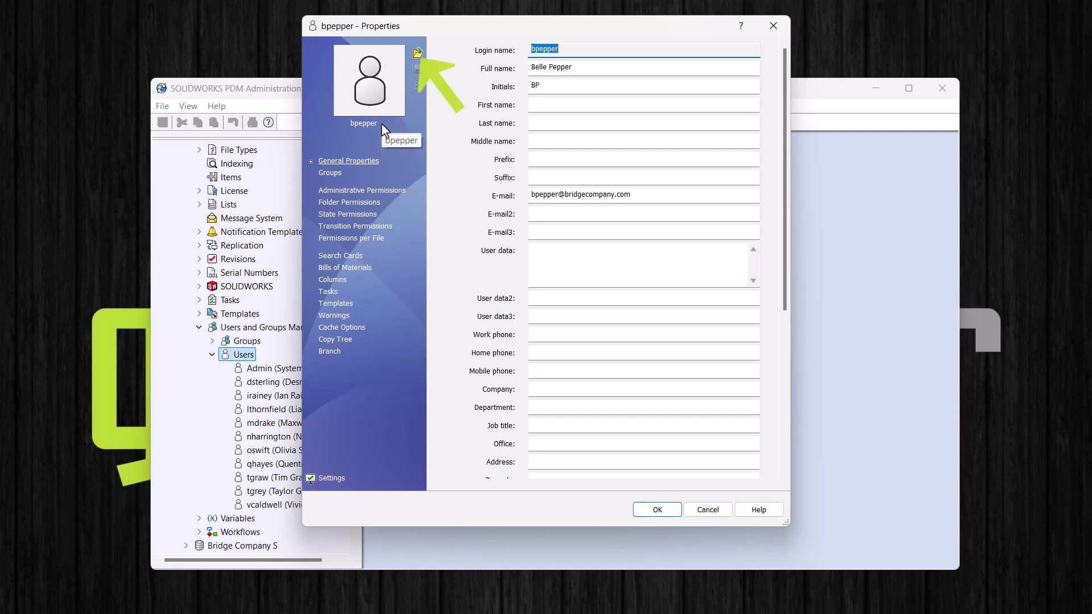
Step: Enter the user's first and last name, company Bridge Company and department Engineering
click(538, 106)
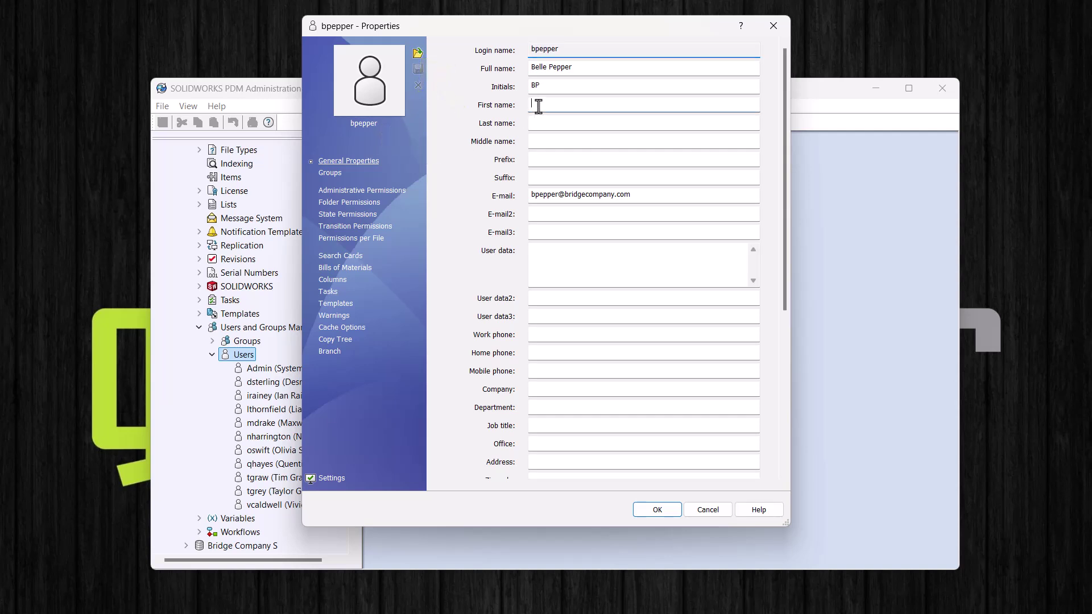
text(Belle)
key(Tab)
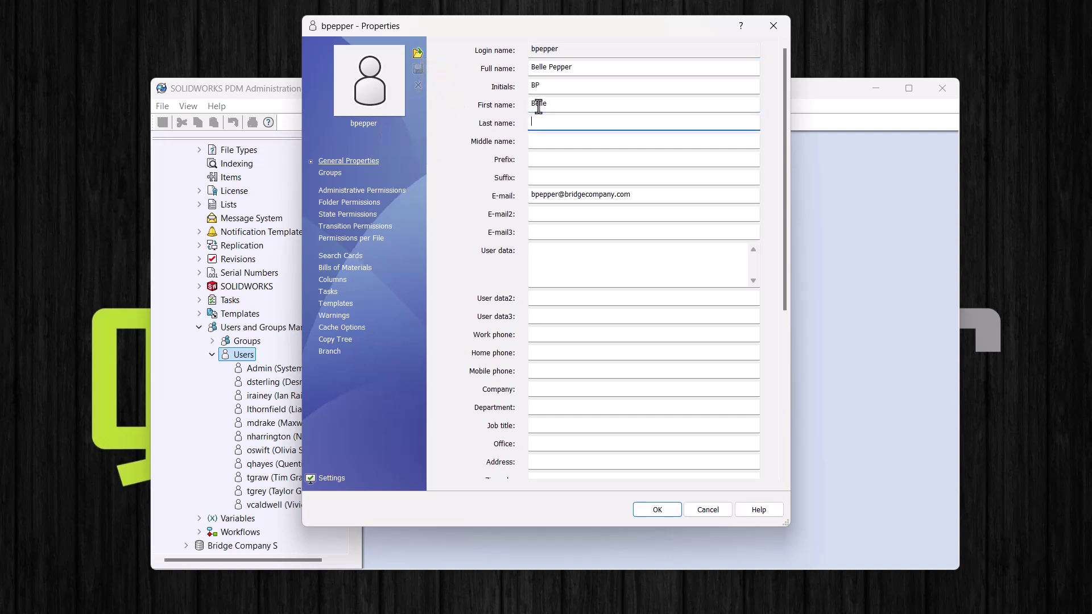
text(Pepper)
click(562, 389)
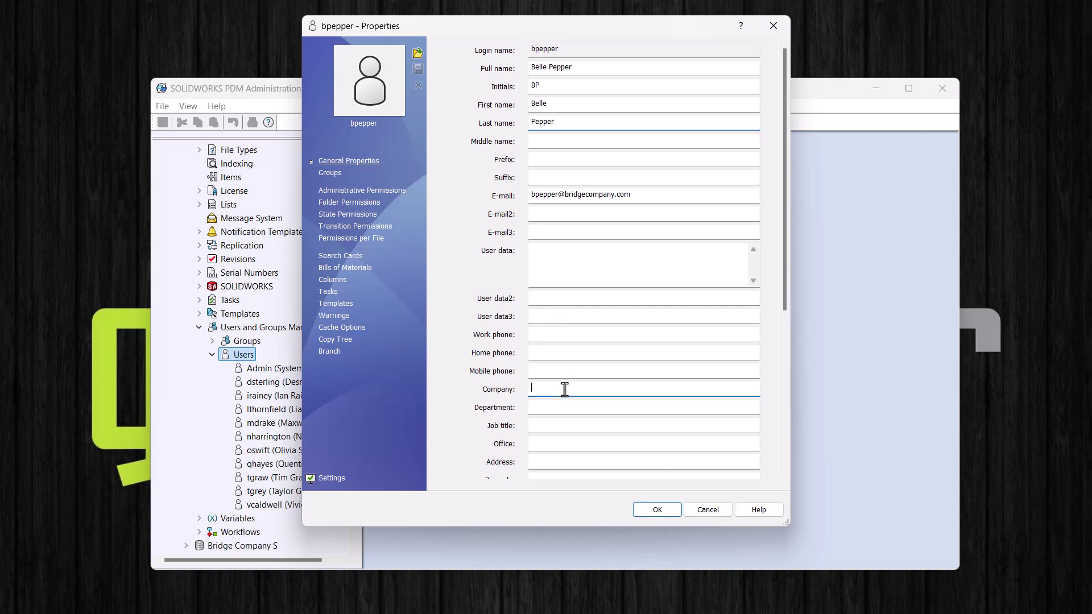
text(Bridge Company)
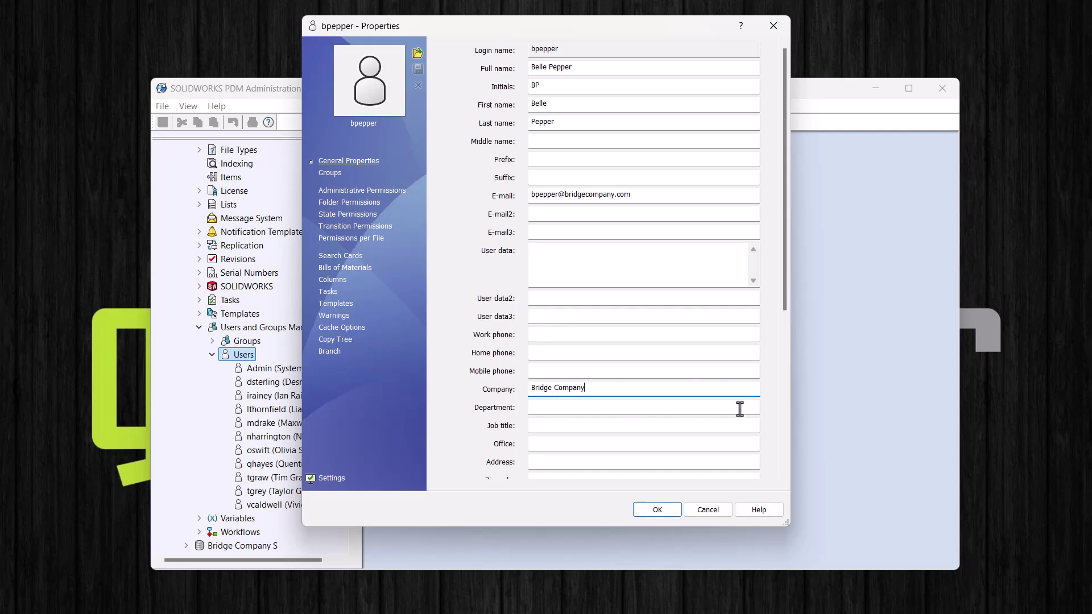
click(739, 409)
text(Engineering)
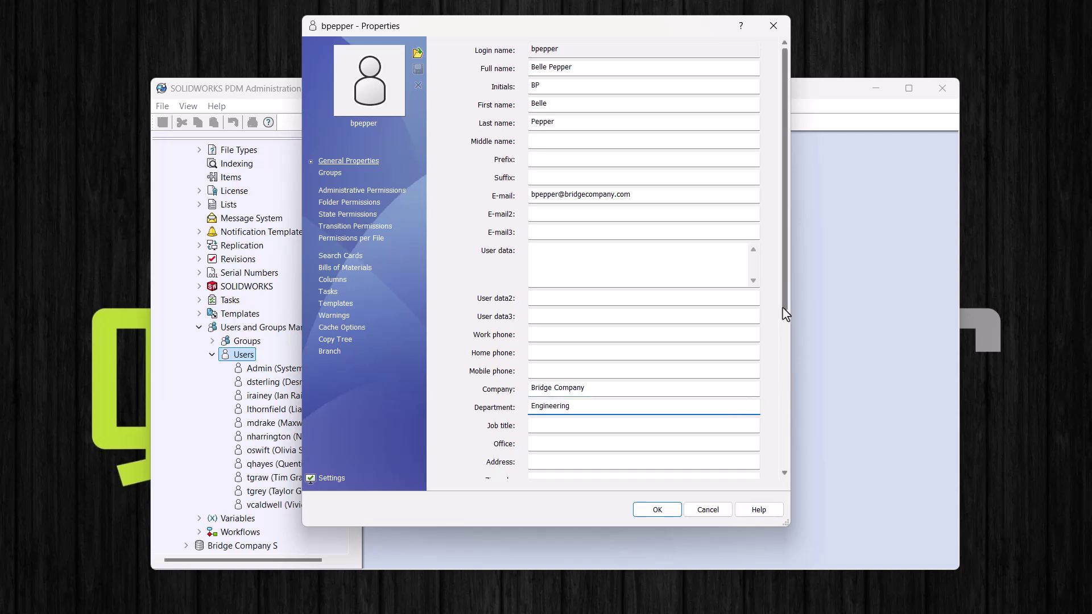
drag(780, 308, 777, 480)
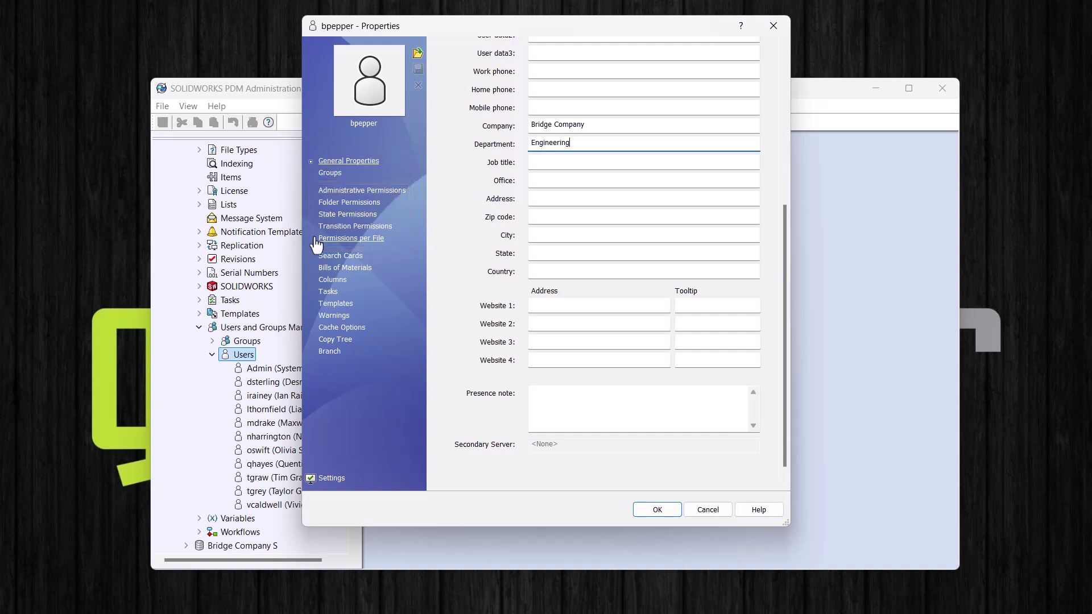
Step: Add the Engineering group to the user's memberships alongside All Users and Machine Shop, and save
click(326, 175)
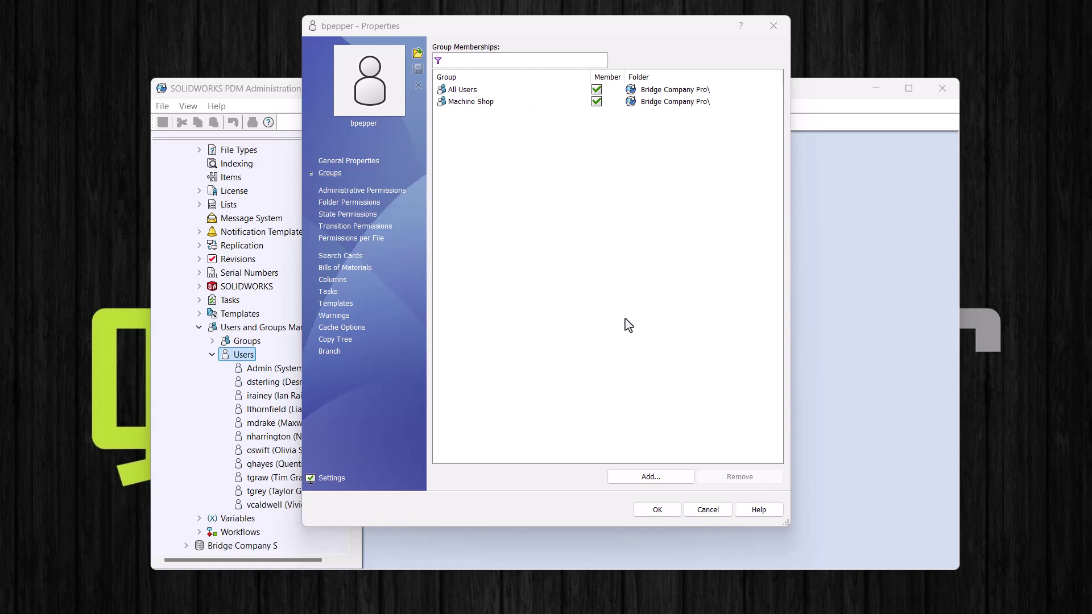
click(627, 476)
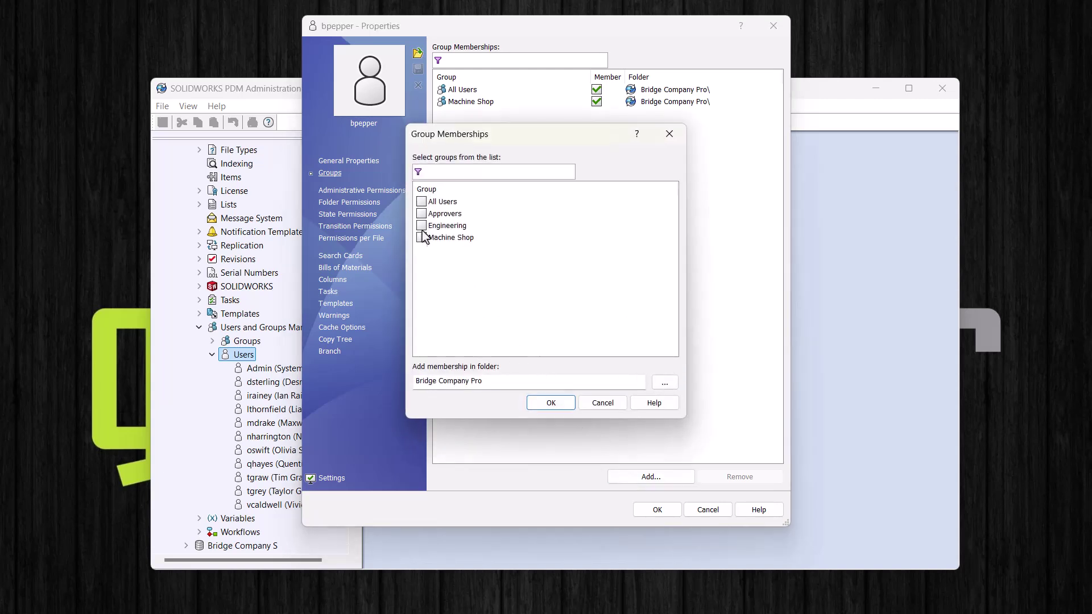
click(422, 226)
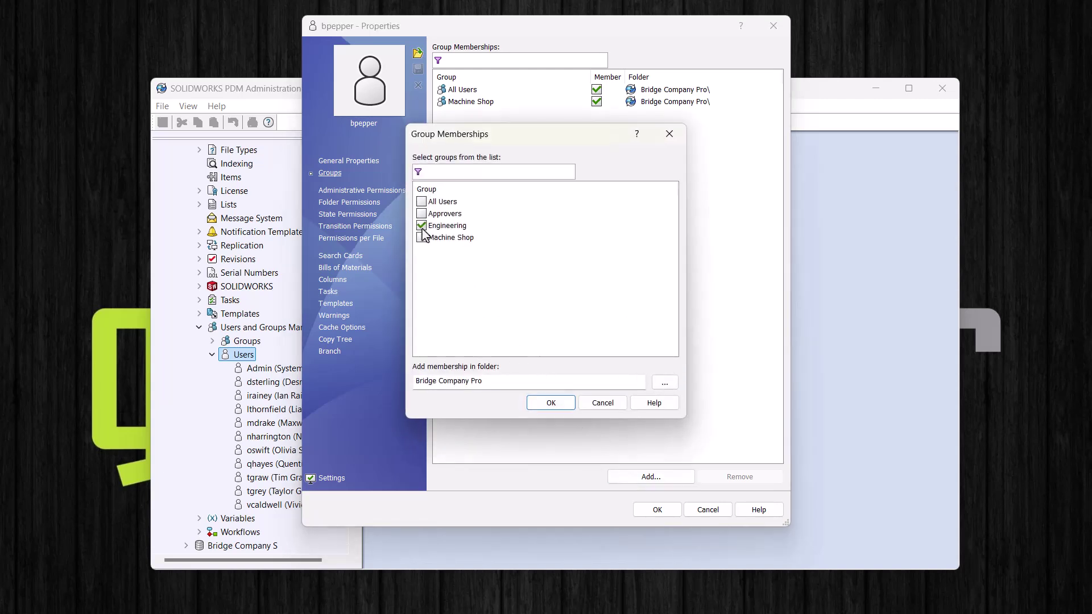
click(554, 404)
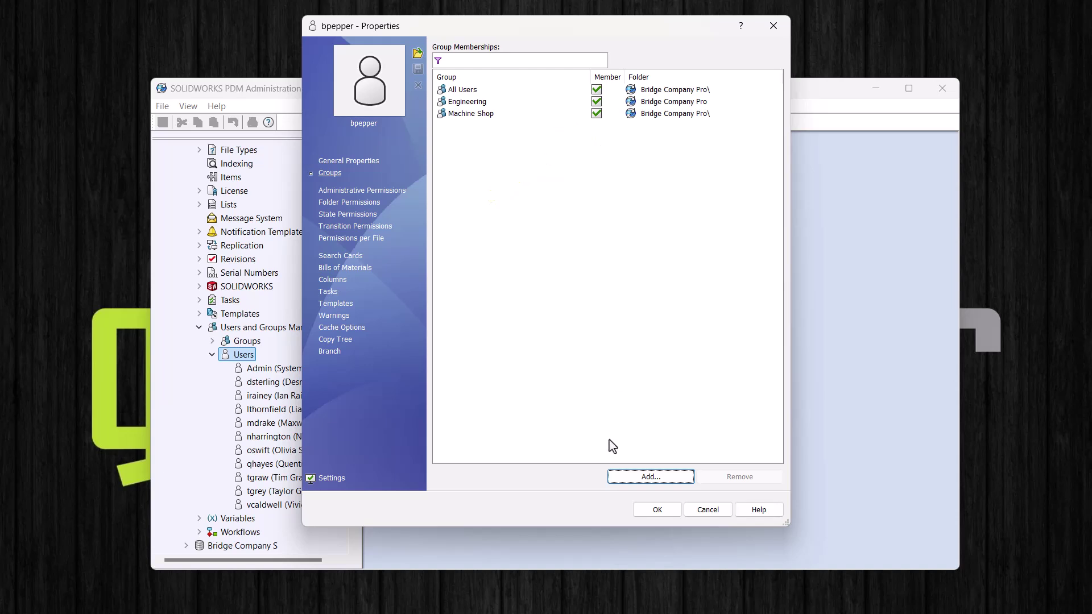
click(656, 510)
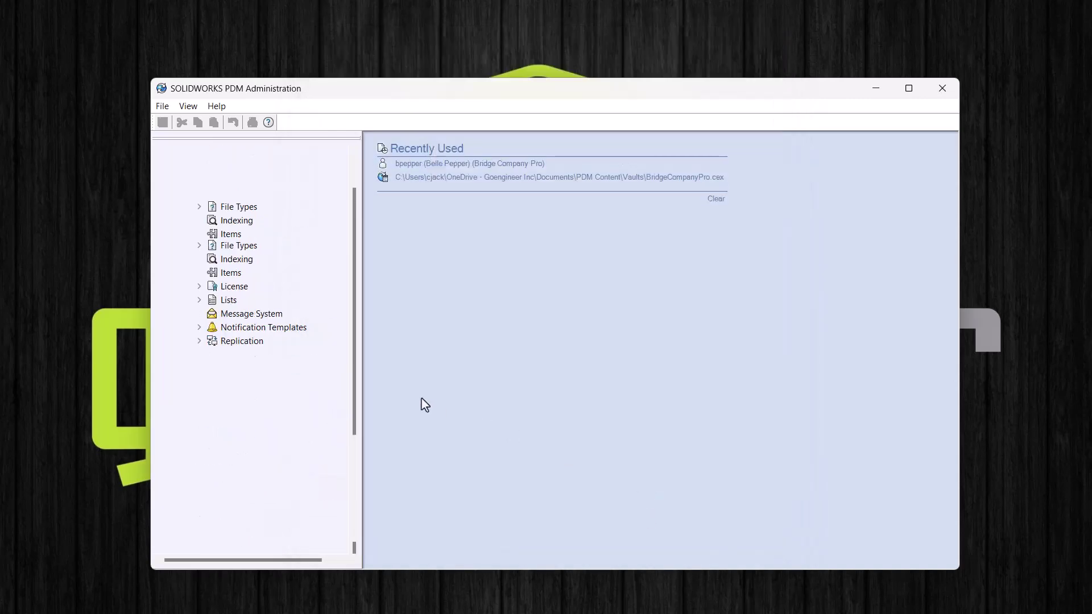
Step: Open the newly added PDM user's properties from the Users list to review them, then close
scroll(318, 406, down, 4)
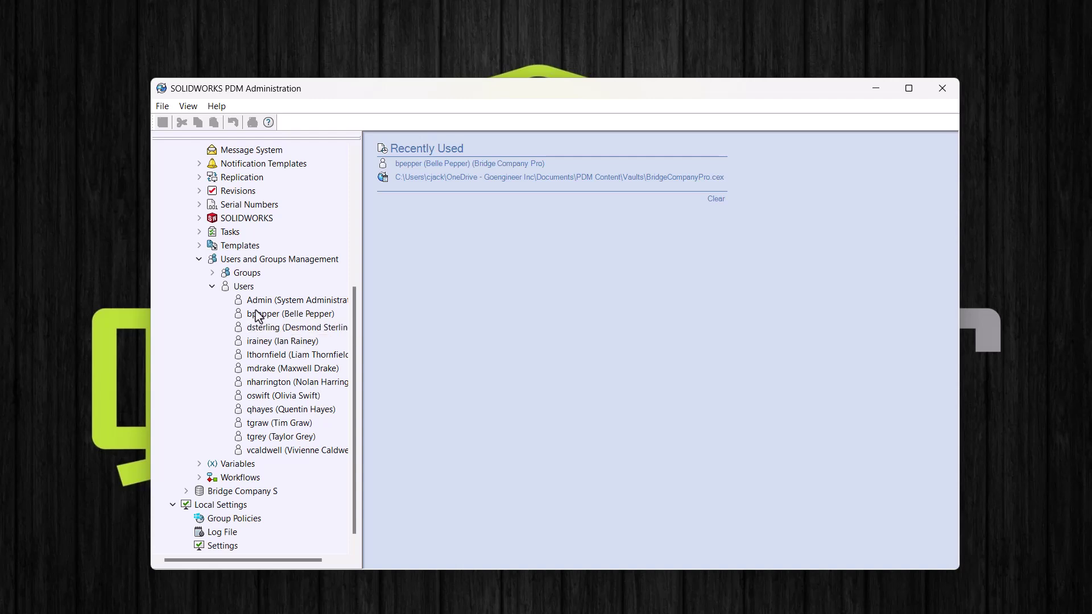
click(257, 316)
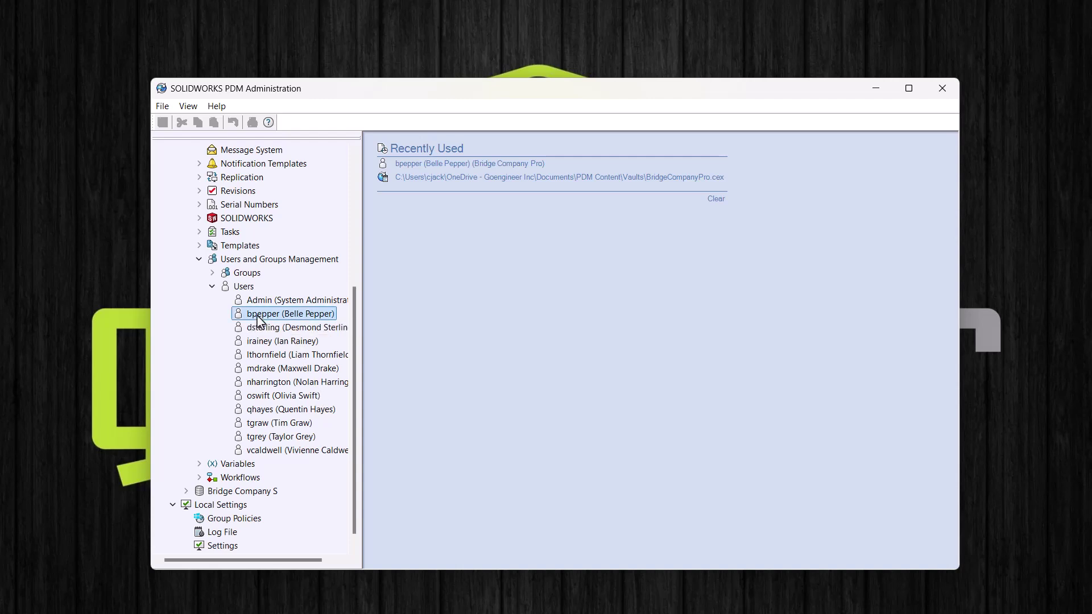
double_click(257, 316)
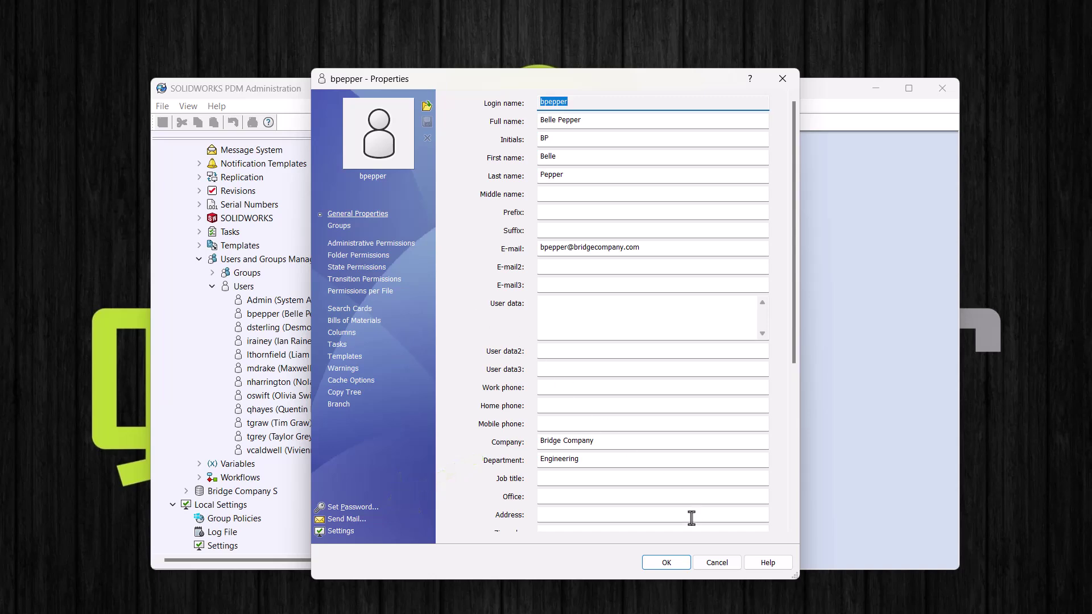
click(666, 562)
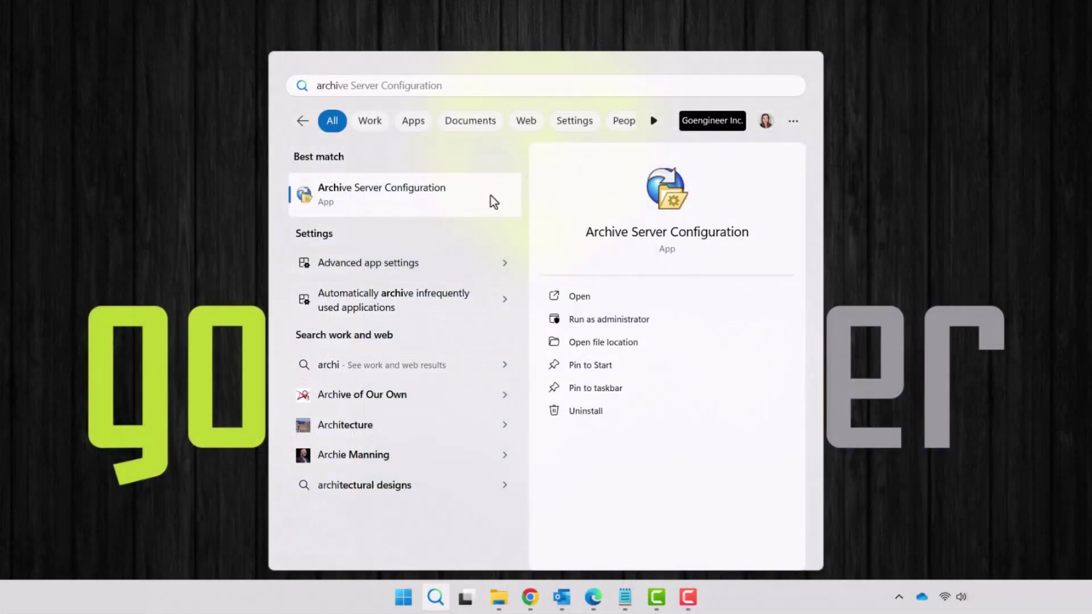
Step: In Archive Server Default Settings, set Windows login as default with automatic login enabled
click(490, 196)
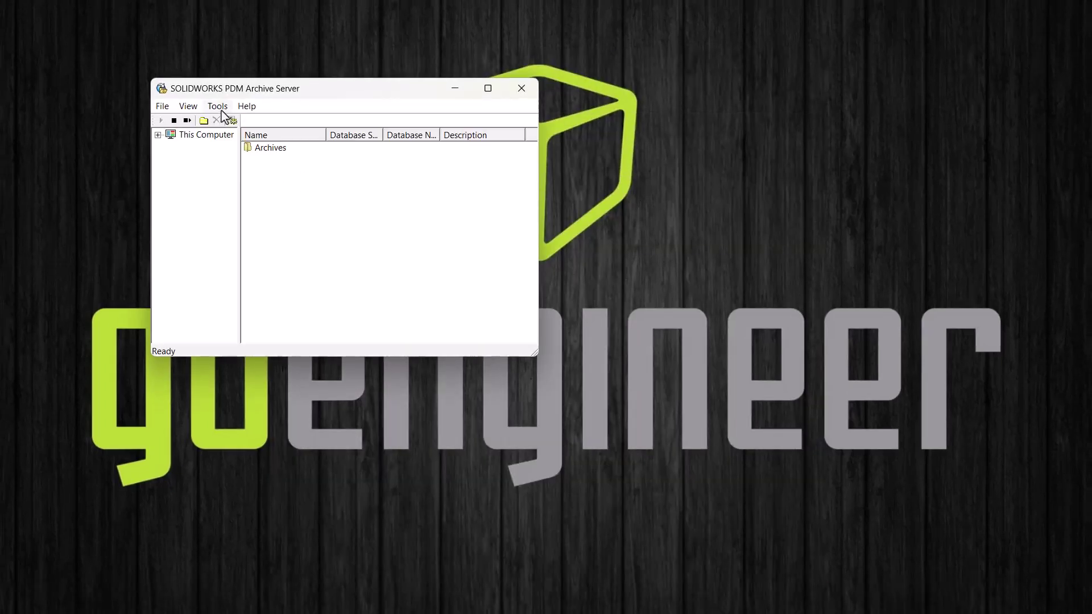
click(218, 107)
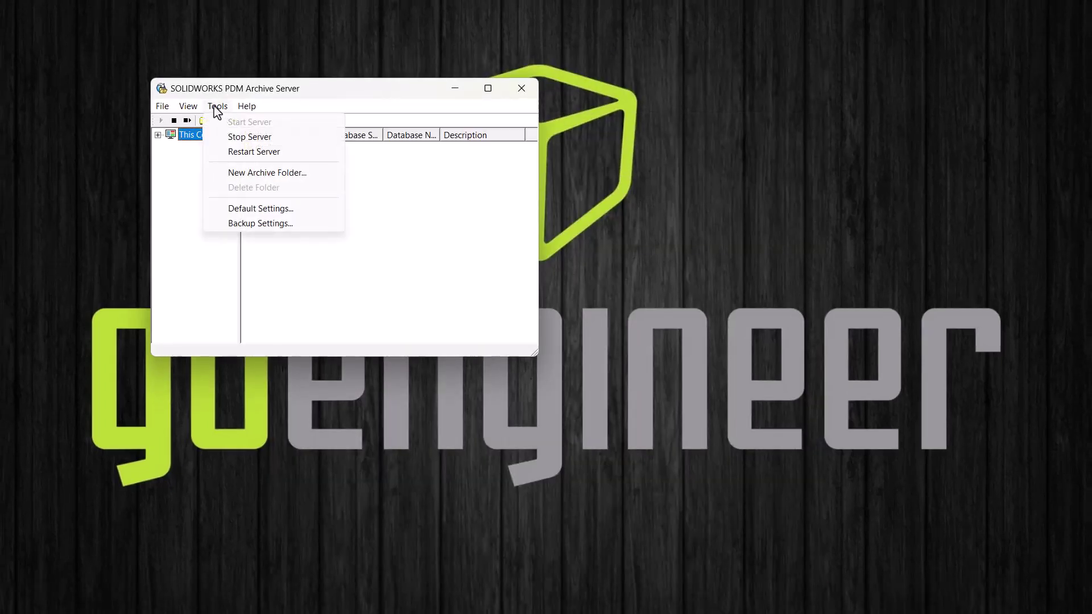
click(325, 208)
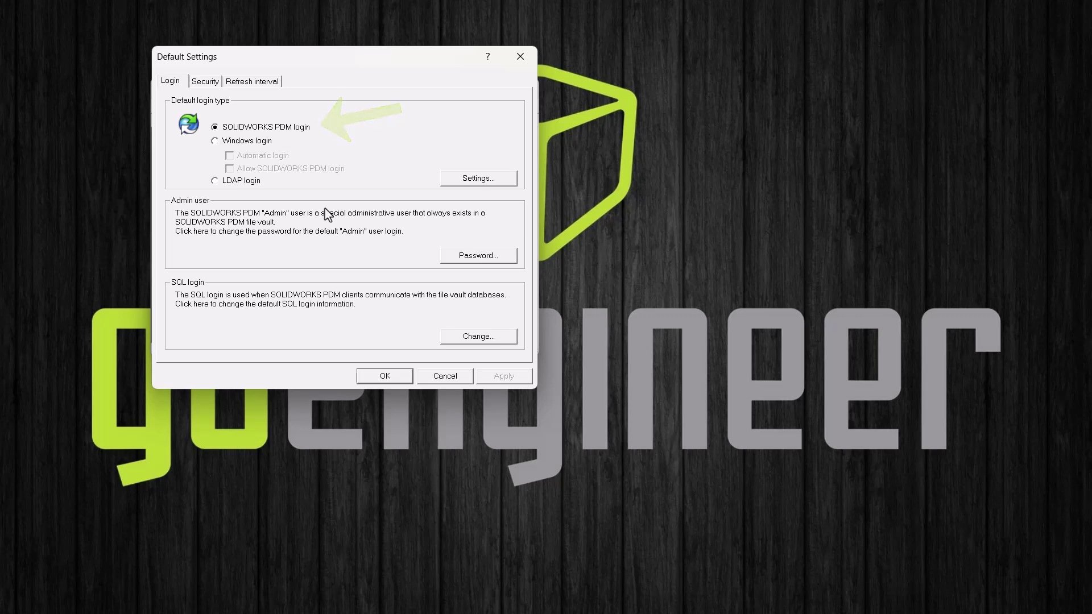
click(215, 140)
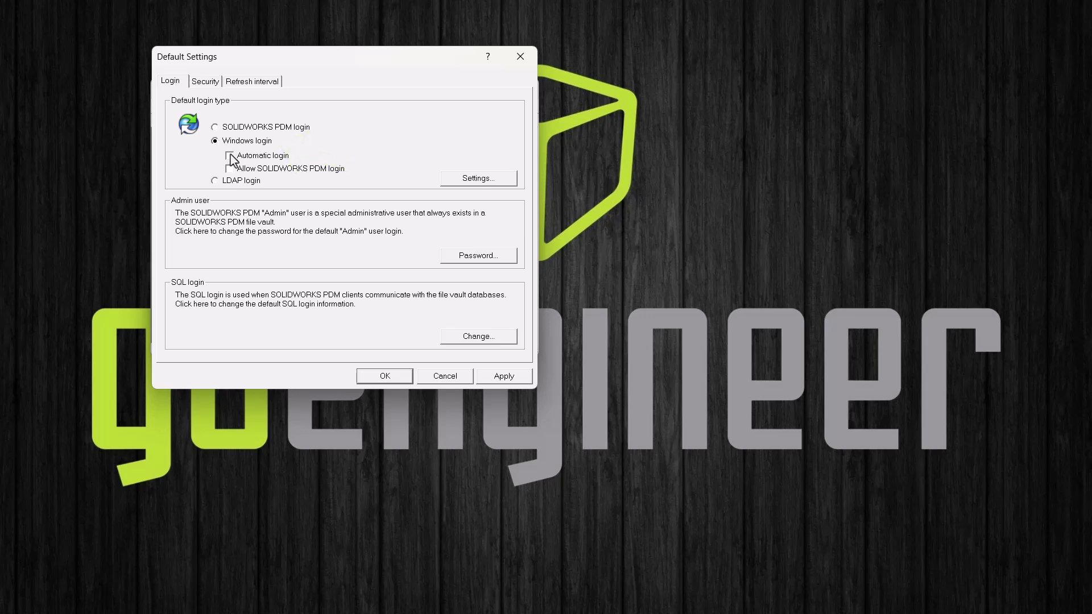
click(230, 155)
Step: View the Security tab's Administrative access and Attach access lists in Default Settings
click(209, 85)
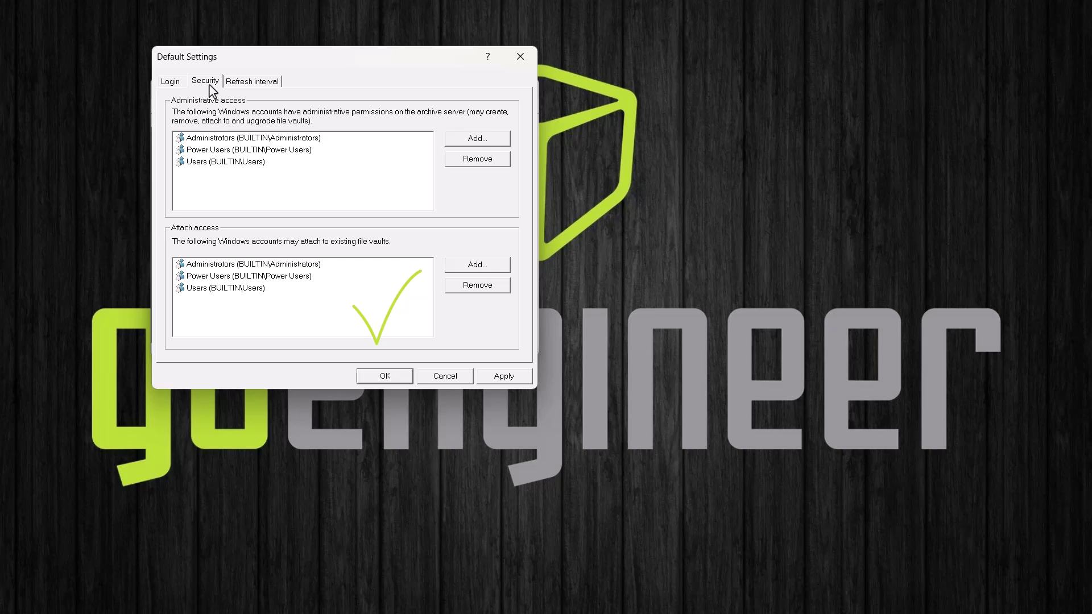
Step: Add the Guests group to the Windows login users and groups, then apply and close Default Settings
click(176, 85)
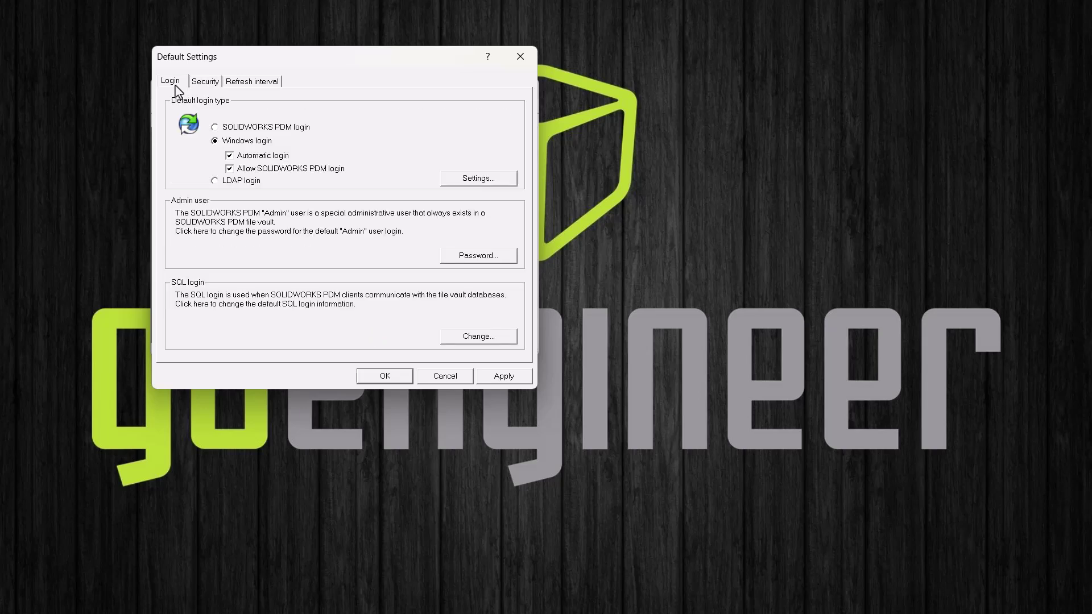
click(472, 182)
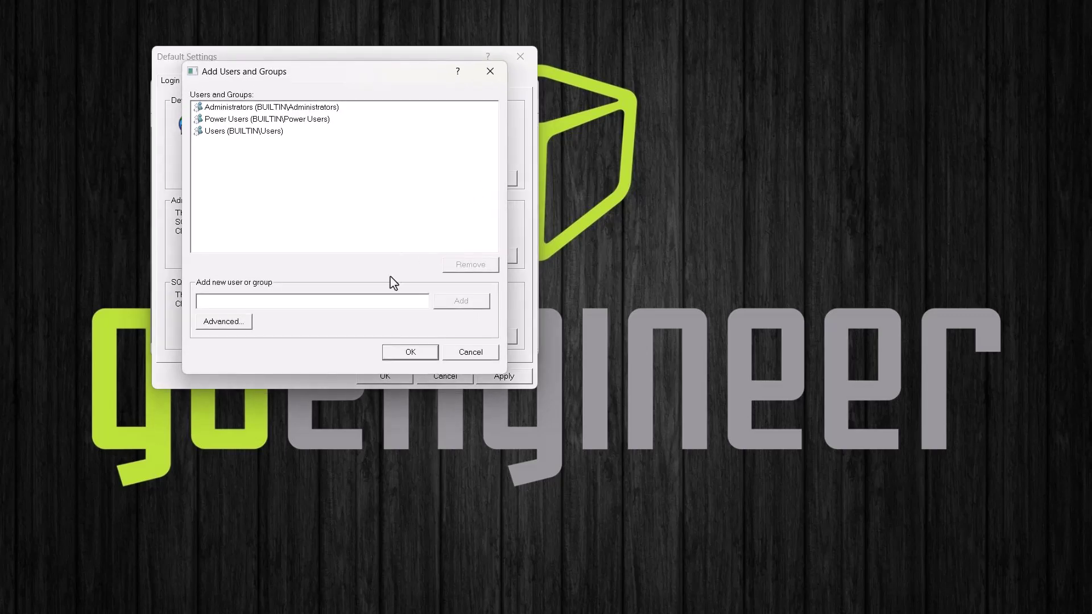
click(373, 305)
text(Guests)
click(455, 302)
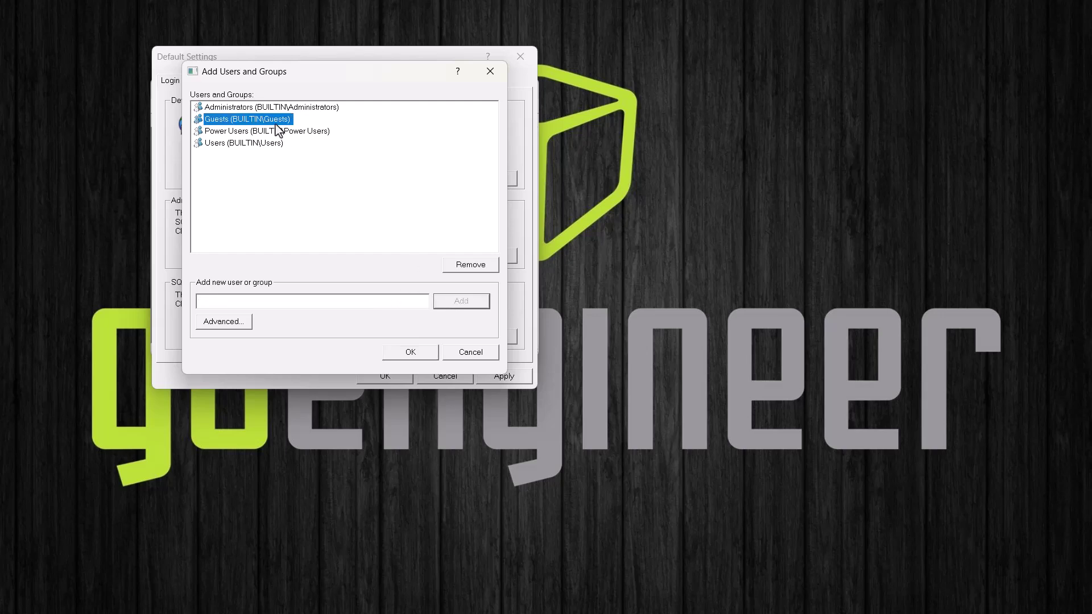
click(305, 160)
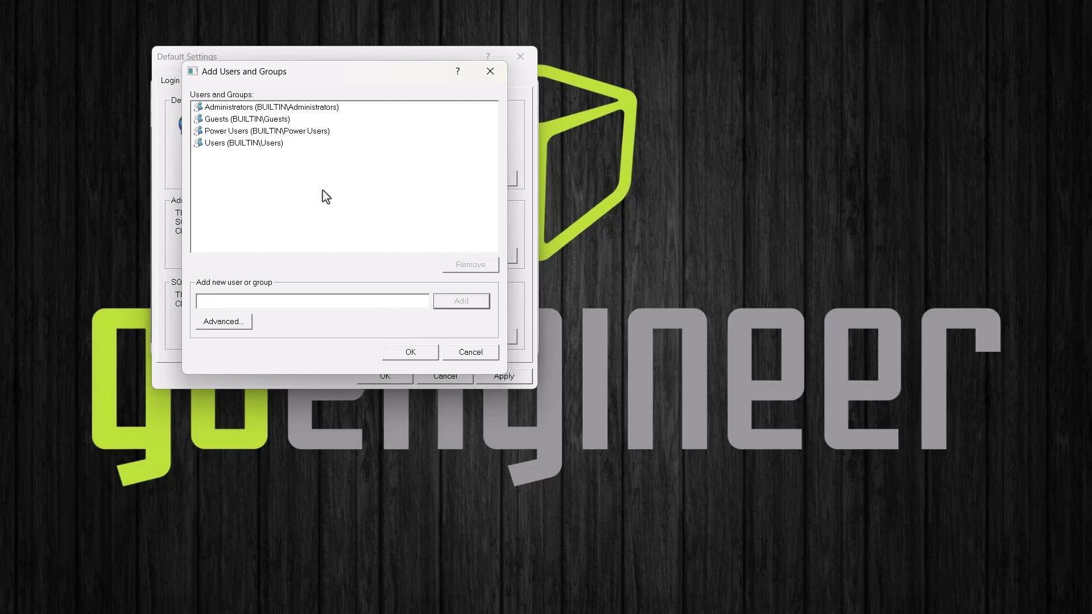
click(423, 354)
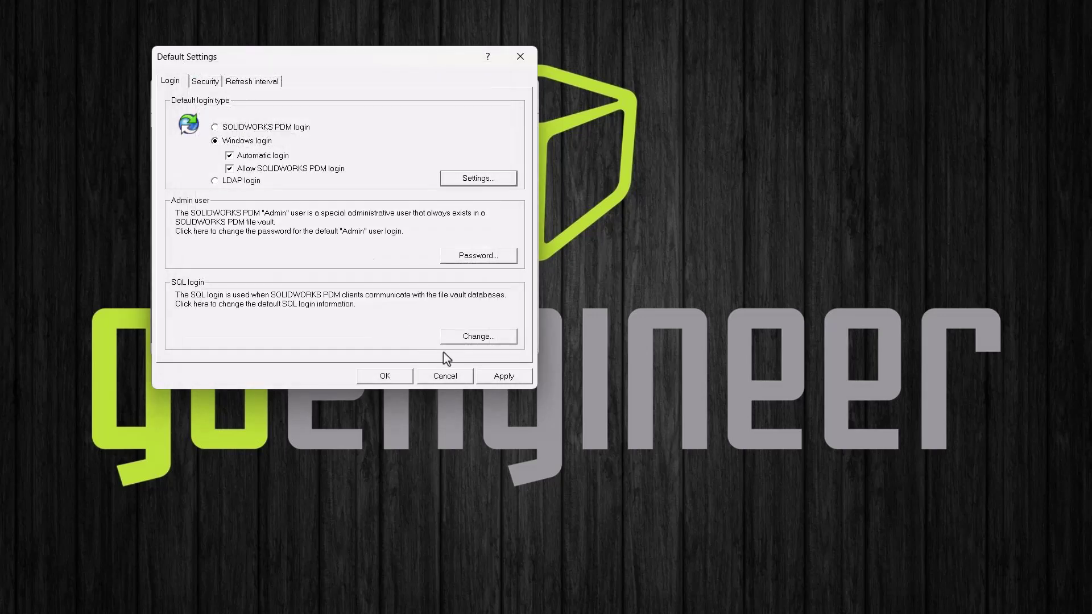
click(492, 379)
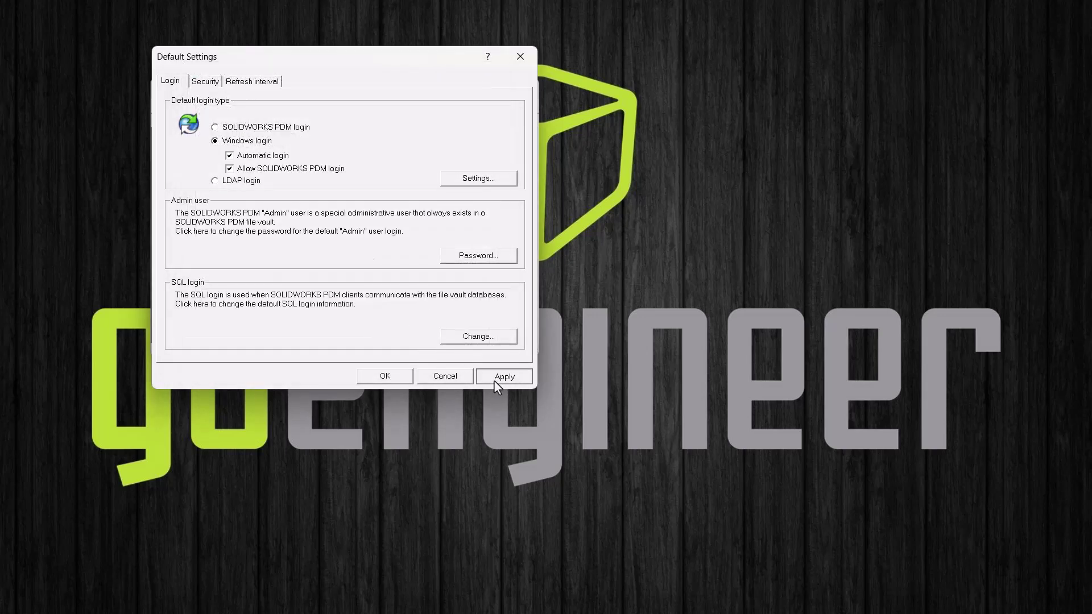
click(401, 375)
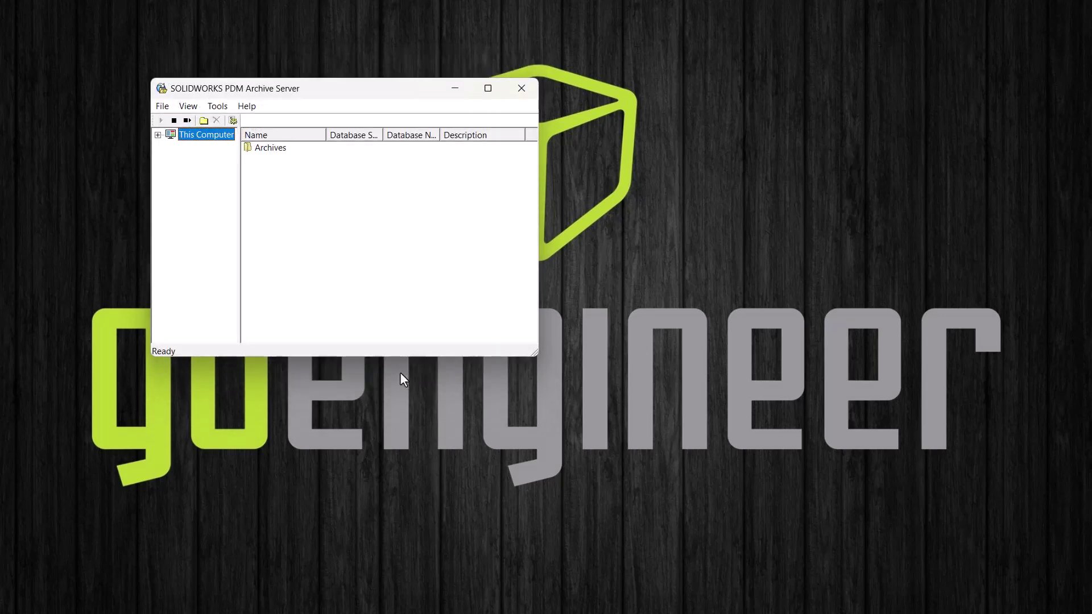
Step: Close the Archive Server, log in to the Bridge Company Pro vault, and bring up actions for its Users
click(511, 92)
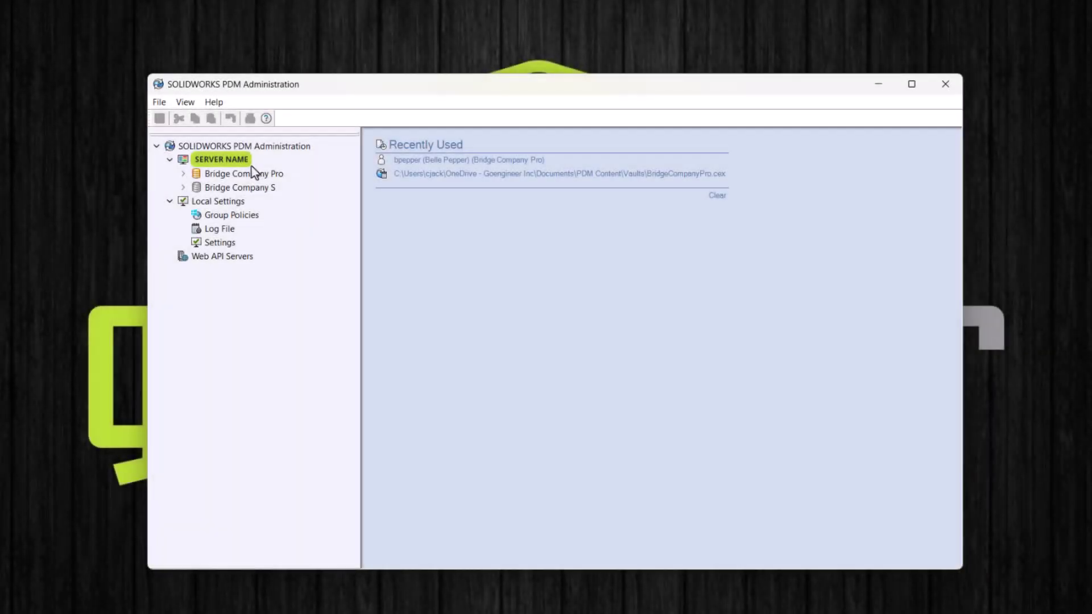
double_click(251, 174)
key(Return)
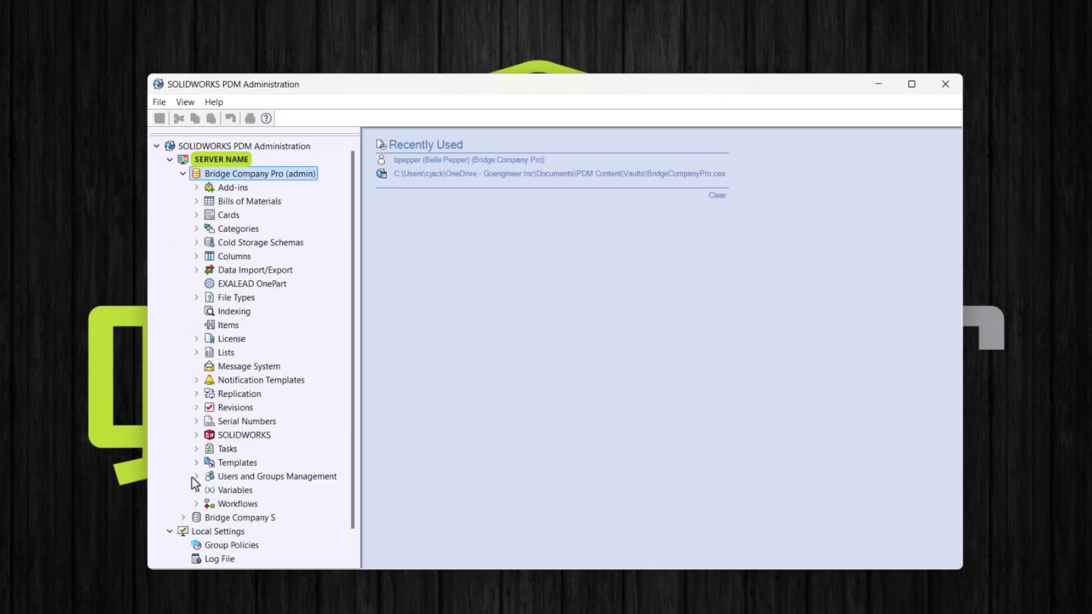
click(196, 476)
right_click(241, 504)
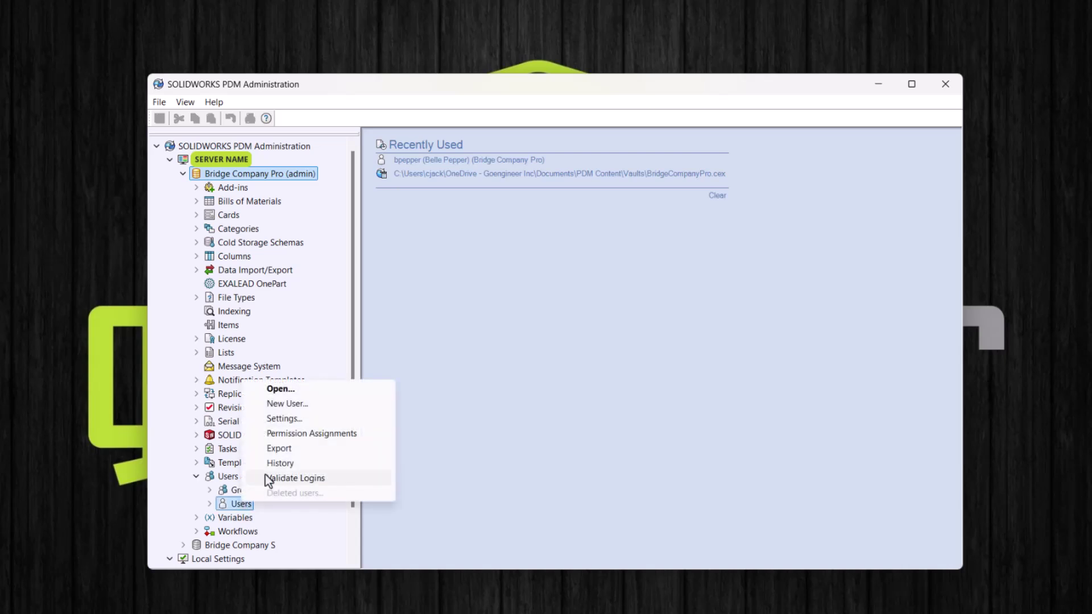
Step: Start a New User, list the Windows accounts, and check the second account for adding
click(339, 404)
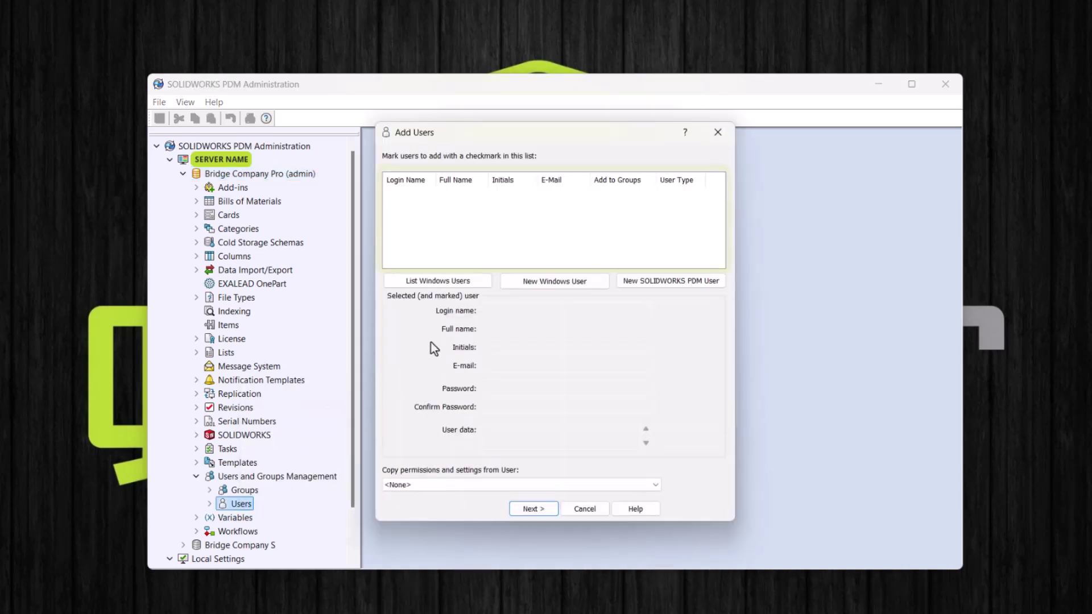
click(479, 285)
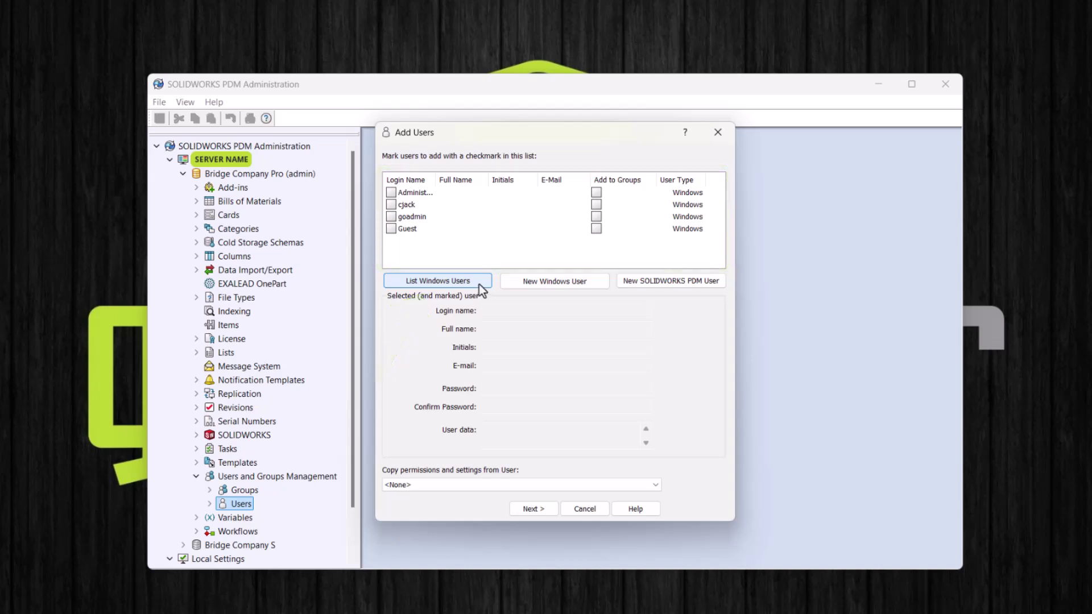
click(392, 205)
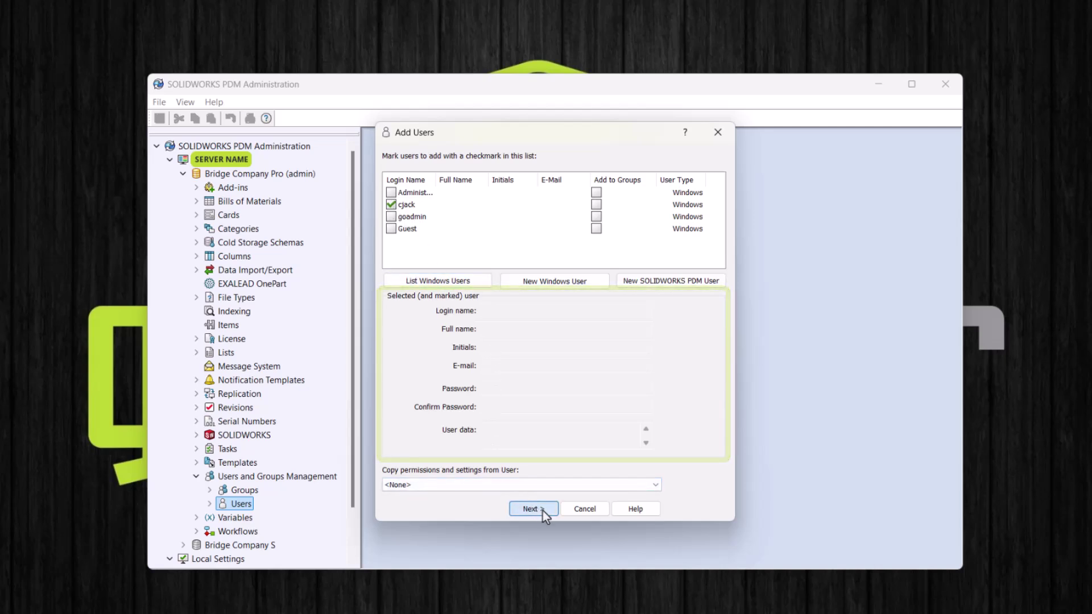
Step: Enter the new Windows user's full name in its properties
click(534, 509)
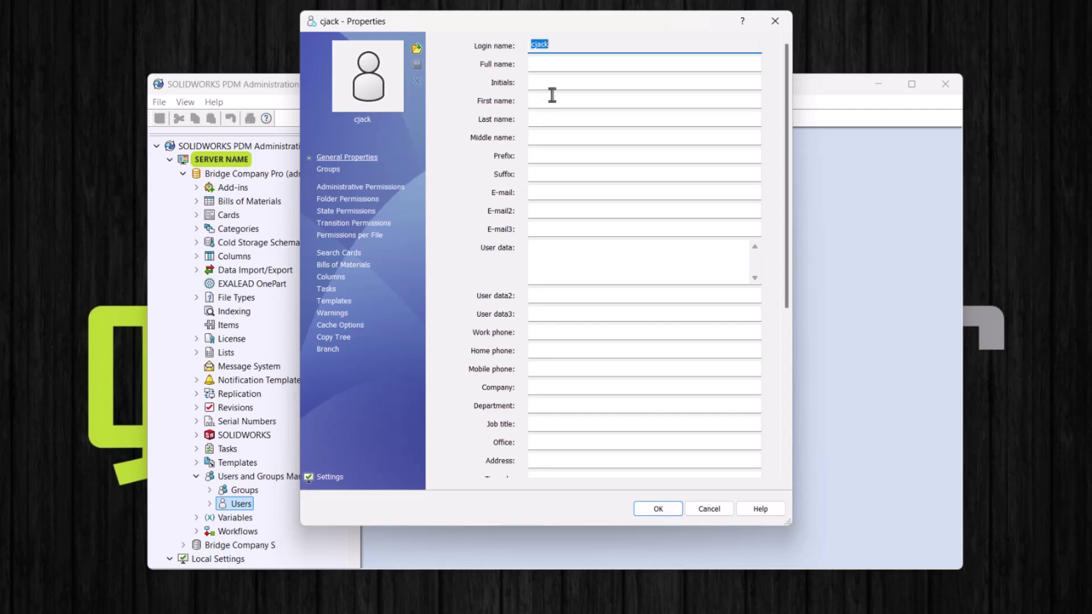
click(565, 67)
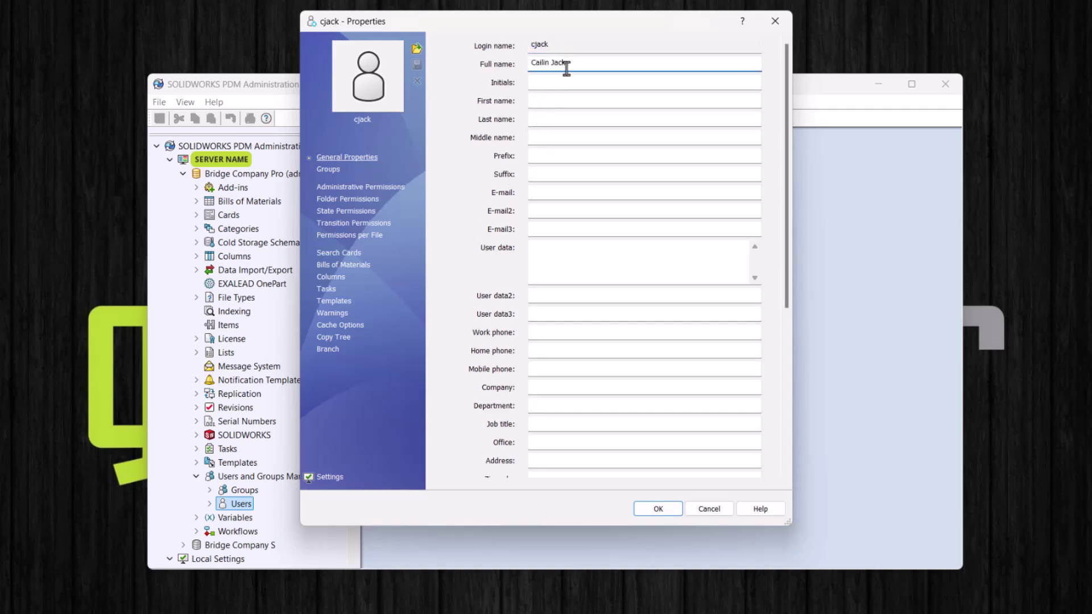
Step: Save the user with All Users and Machine Shop membership, then delete it from the vault
click(339, 172)
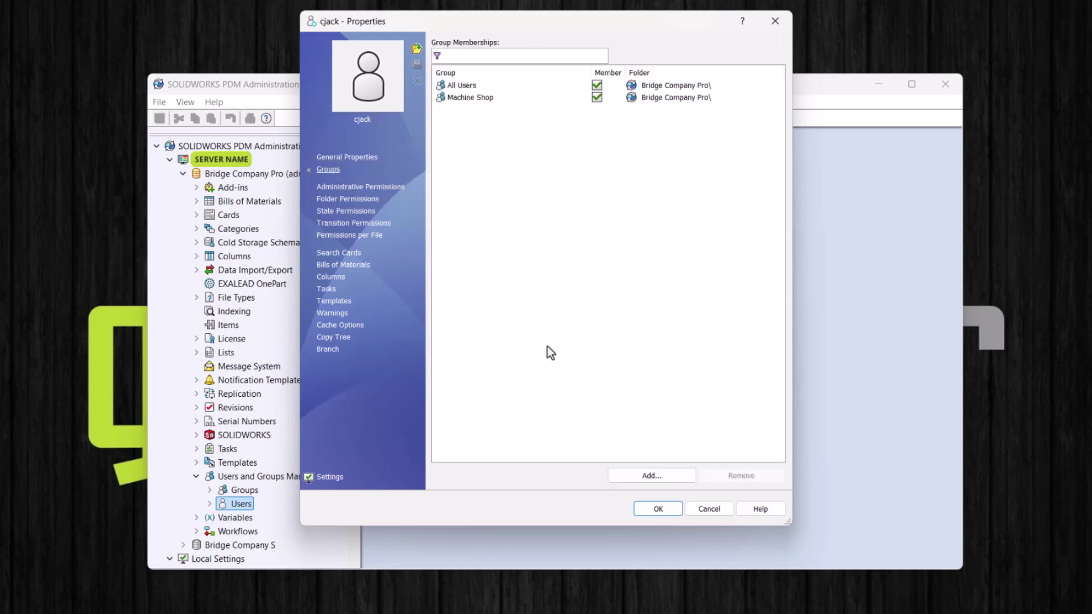
click(657, 508)
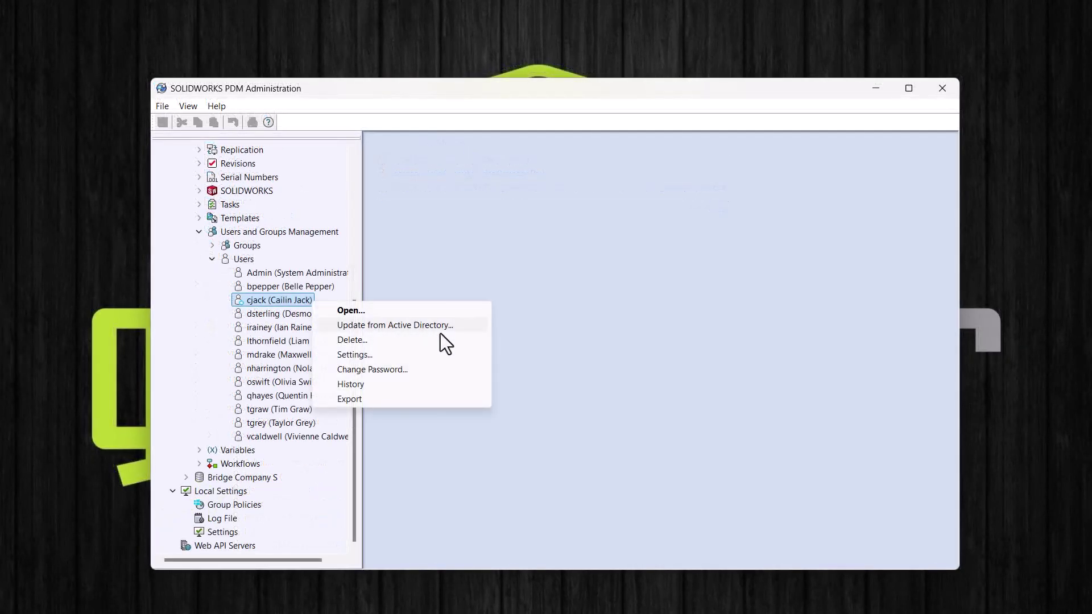
click(472, 341)
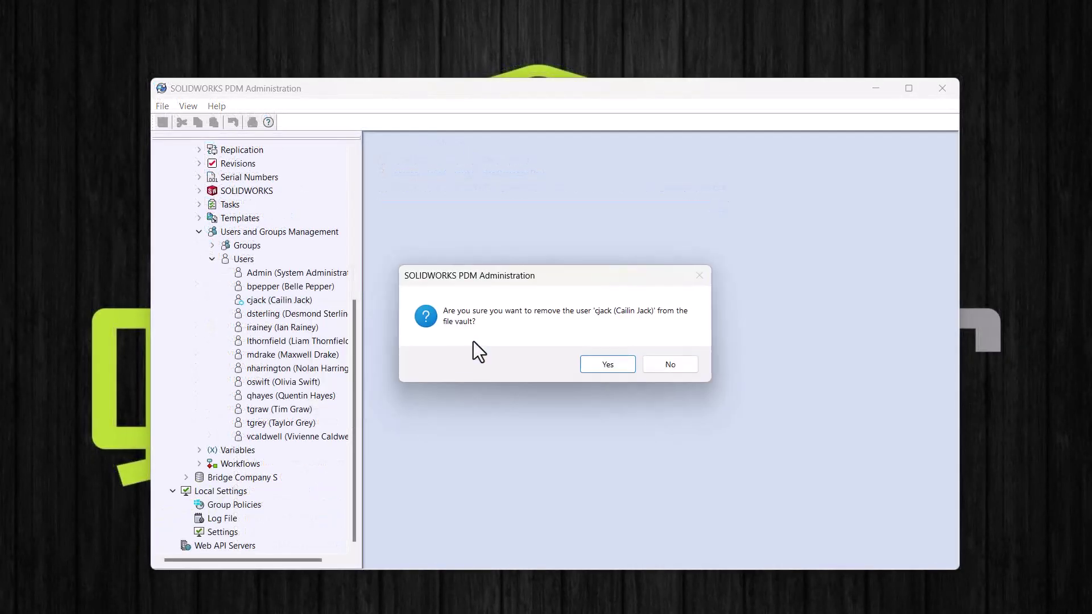
click(596, 363)
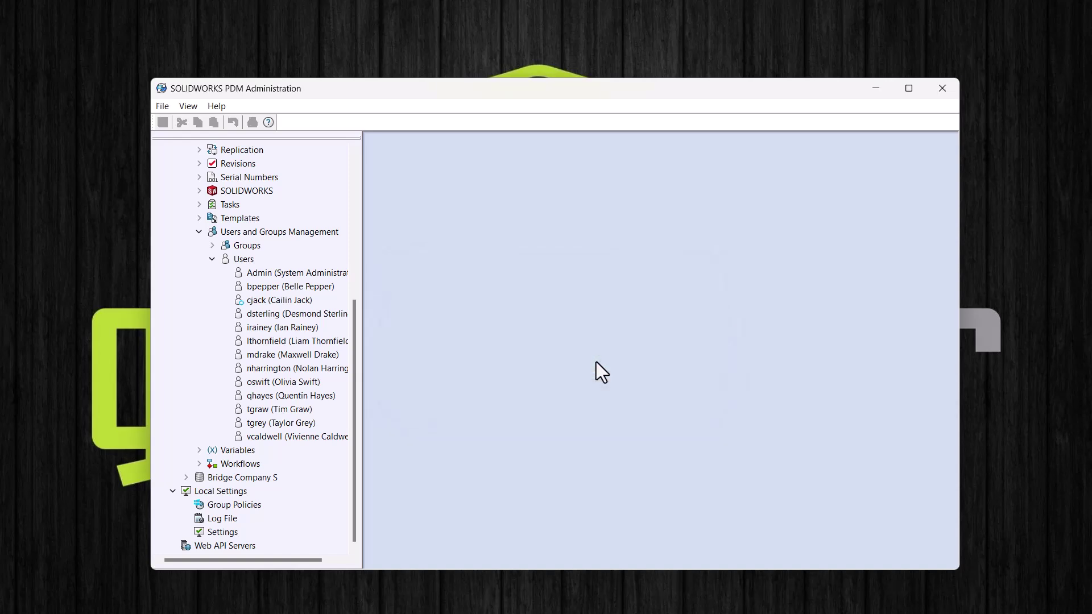